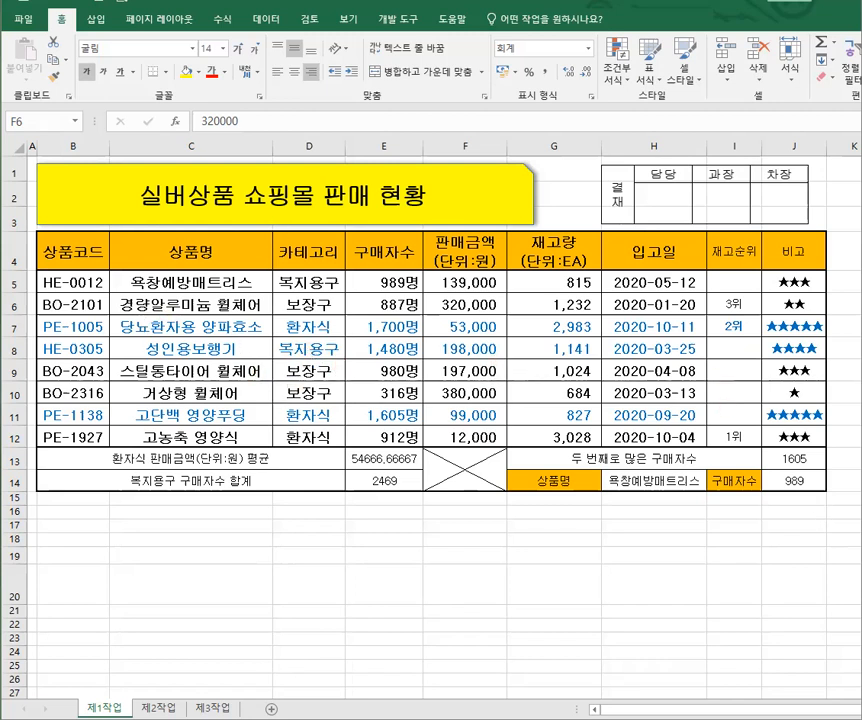
- Copy the range B4:H12 from the 제1작업 sheet and paste it at cell B2 of the 제2작업 sheet
{"action": "left_click", "coordinate": [70, 251]}
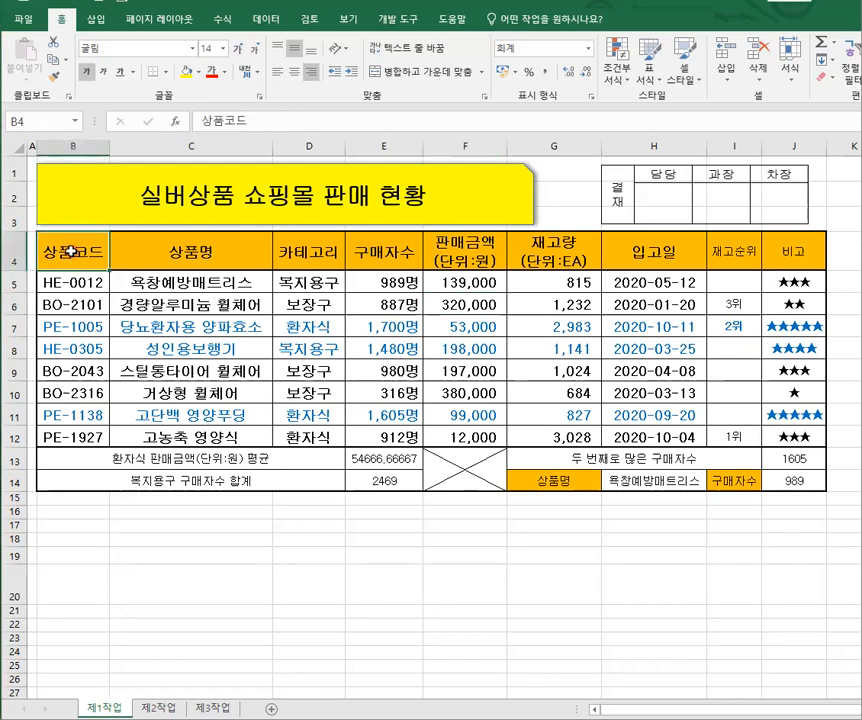
{"action": "left_click_drag", "start_coordinate": [70, 251], "coordinate": [683, 437]}
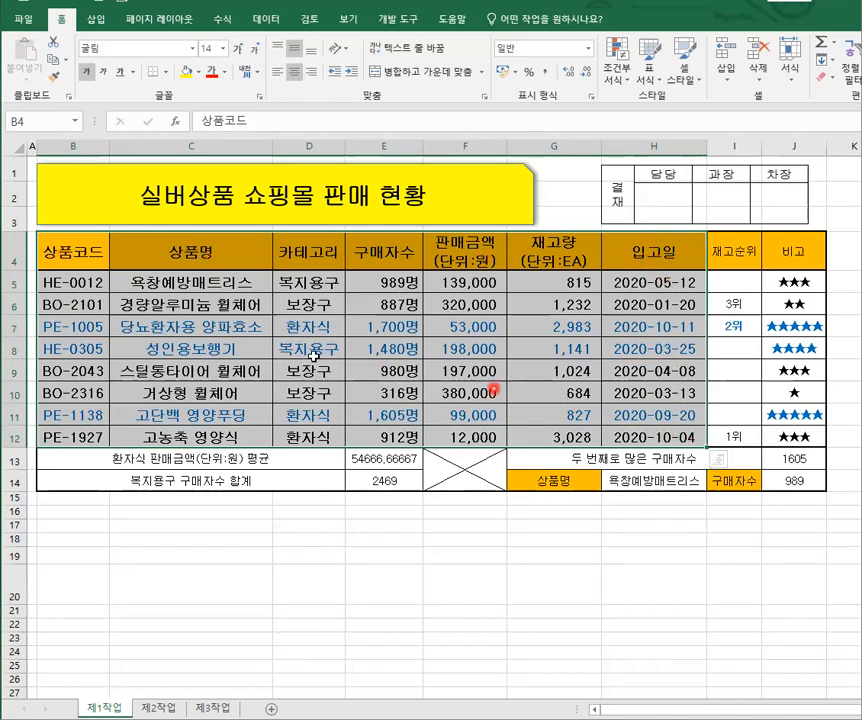
{"action": "right_click", "coordinate": [187, 258]}
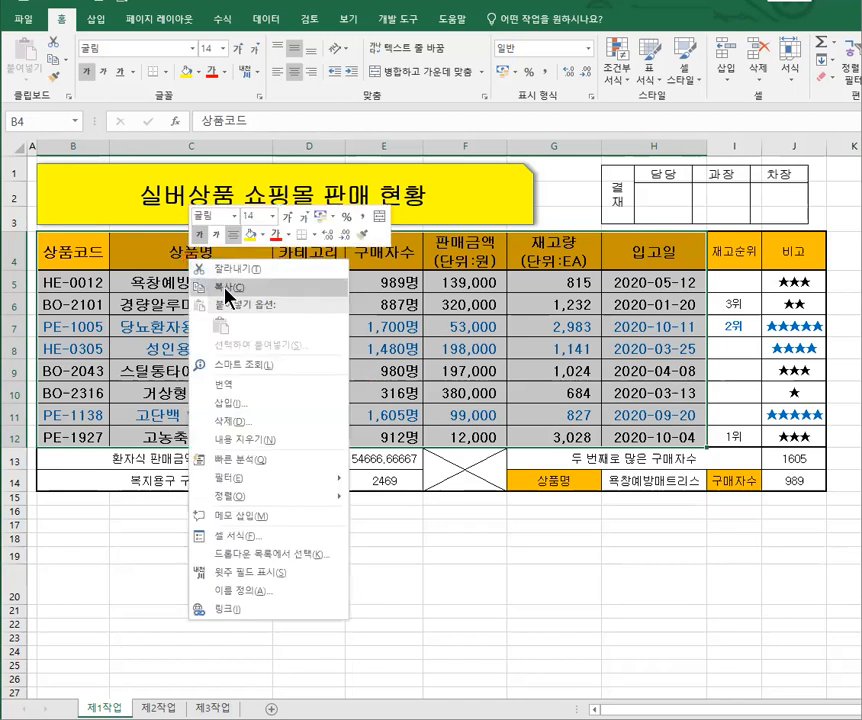
{"action": "left_click", "coordinate": [228, 289]}
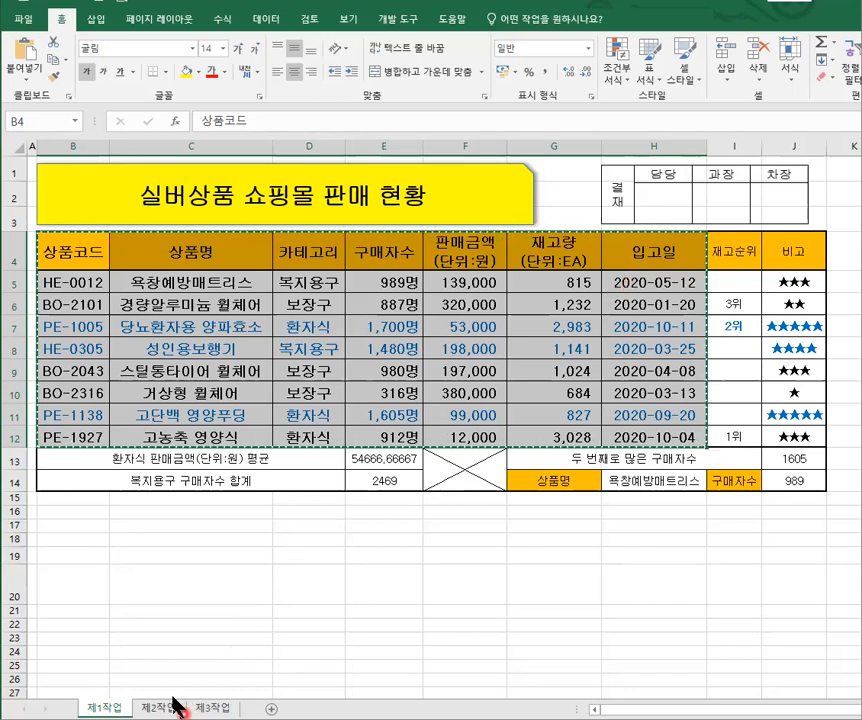
{"action": "key", "text": "ctrl+q"}
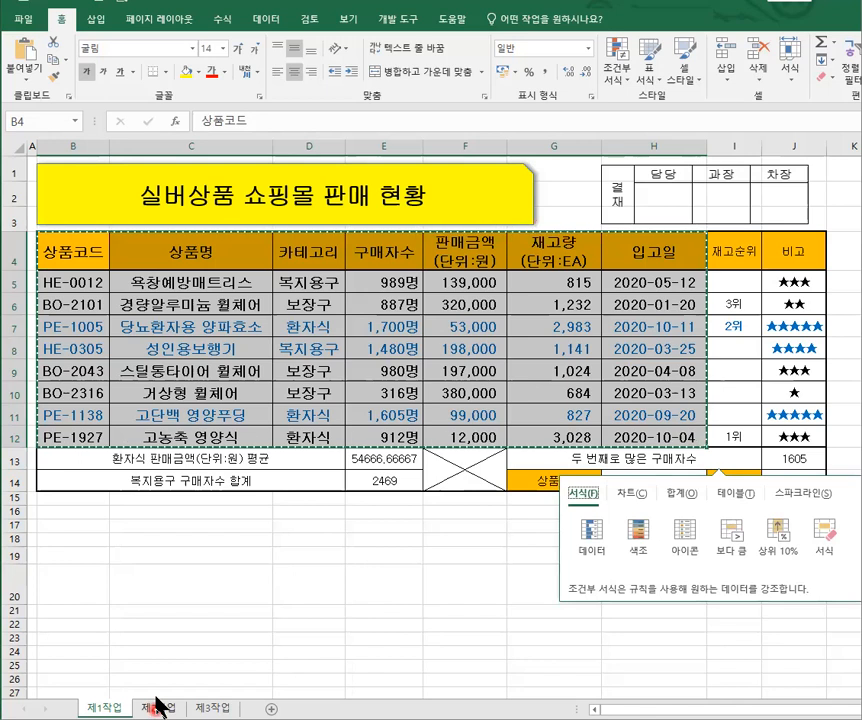
{"action": "left_click", "coordinate": [165, 706]}
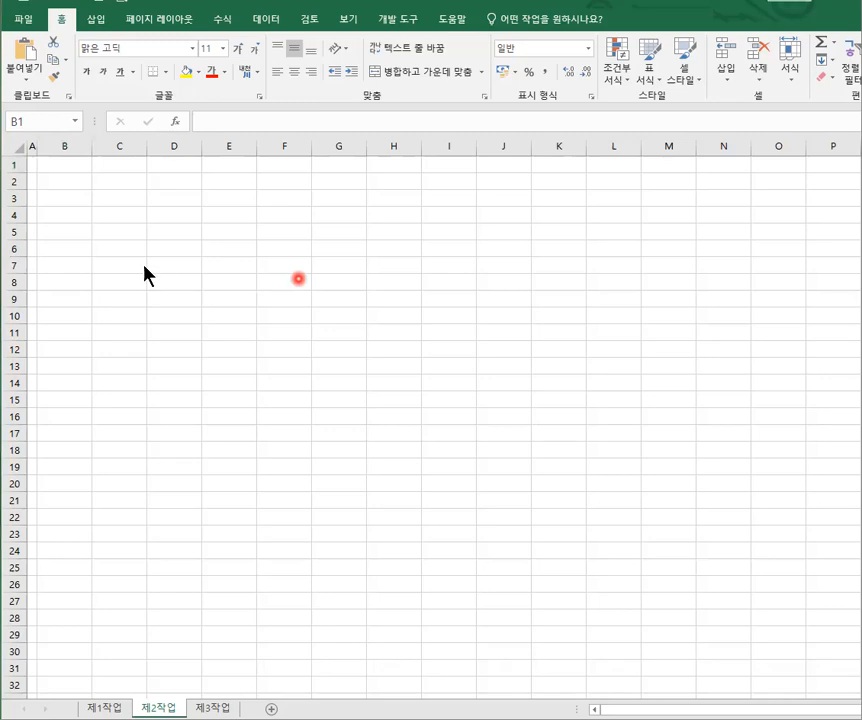
{"action": "left_click", "coordinate": [58, 182]}
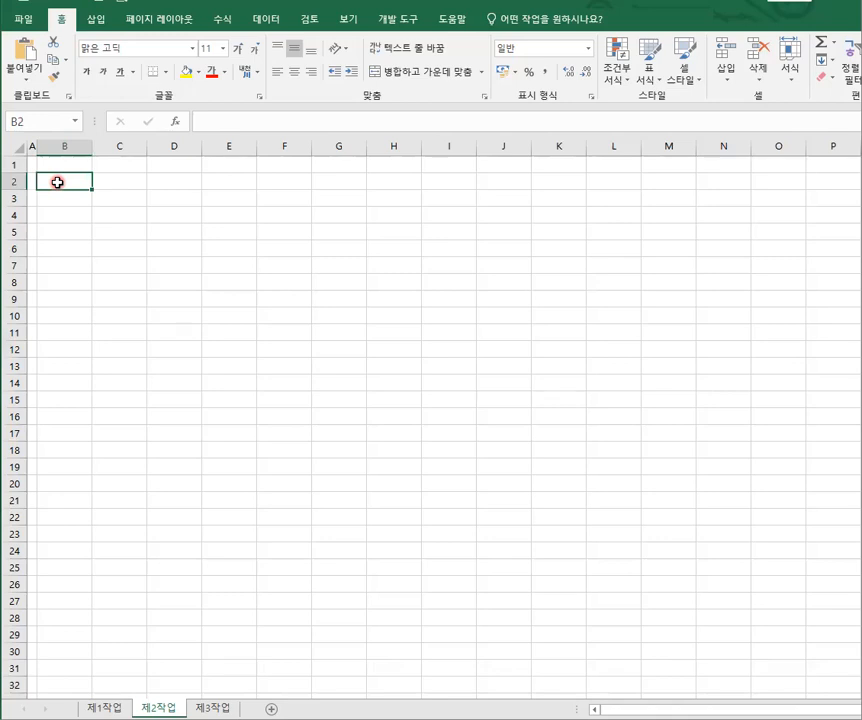
{"action": "right_click", "coordinate": [58, 182]}
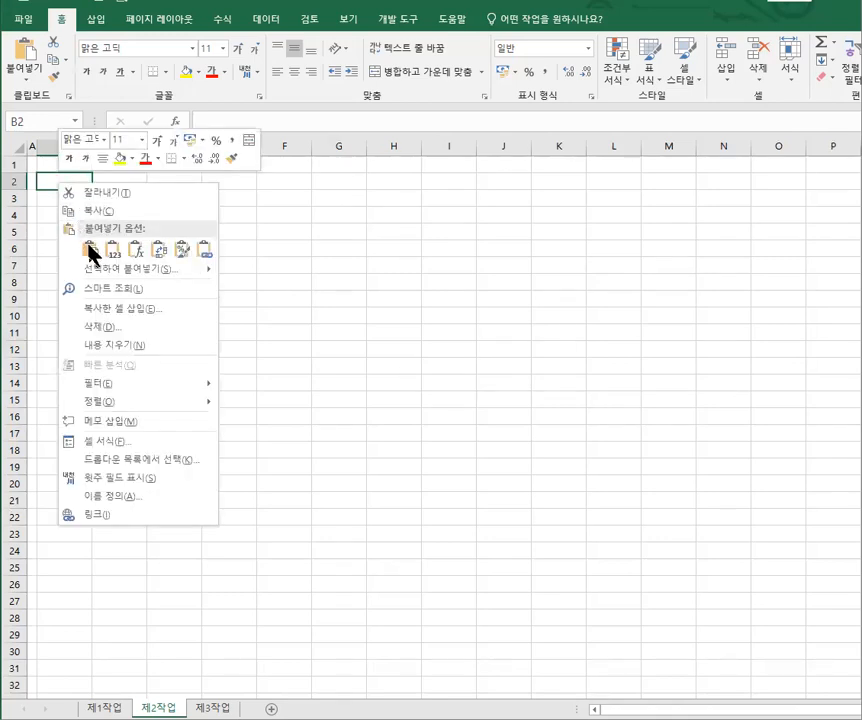
{"action": "left_click", "coordinate": [89, 250]}
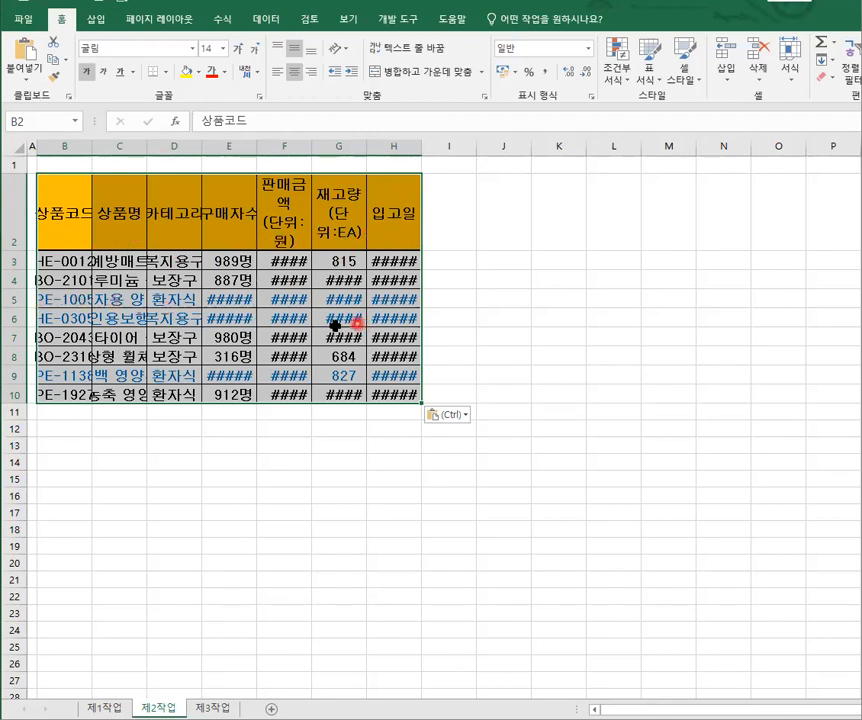
- Change the pasted table's paste option so it keeps the source column widths
{"action": "left_click", "coordinate": [466, 416]}
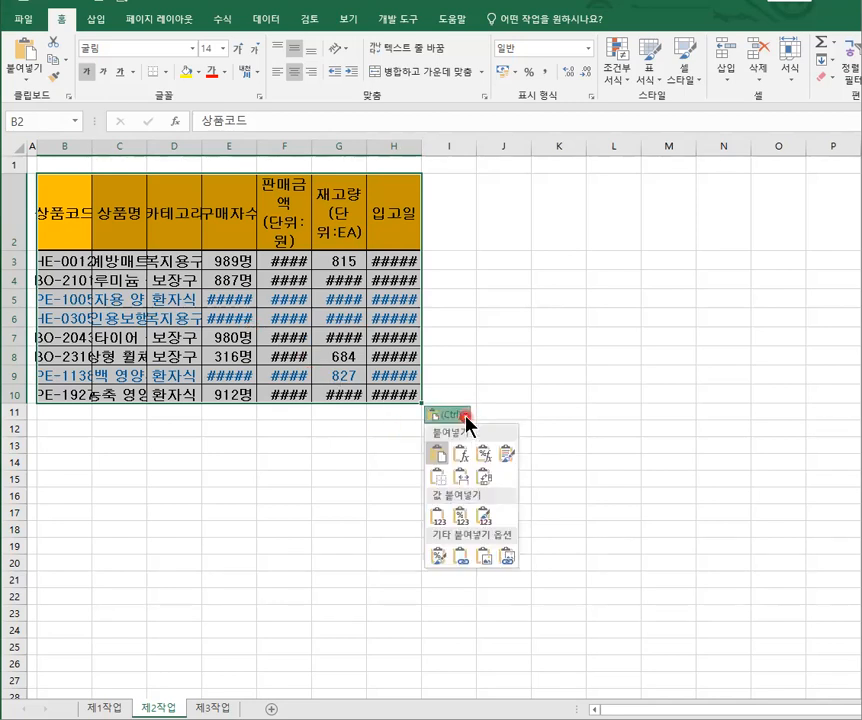
{"action": "left_click", "coordinate": [467, 484]}
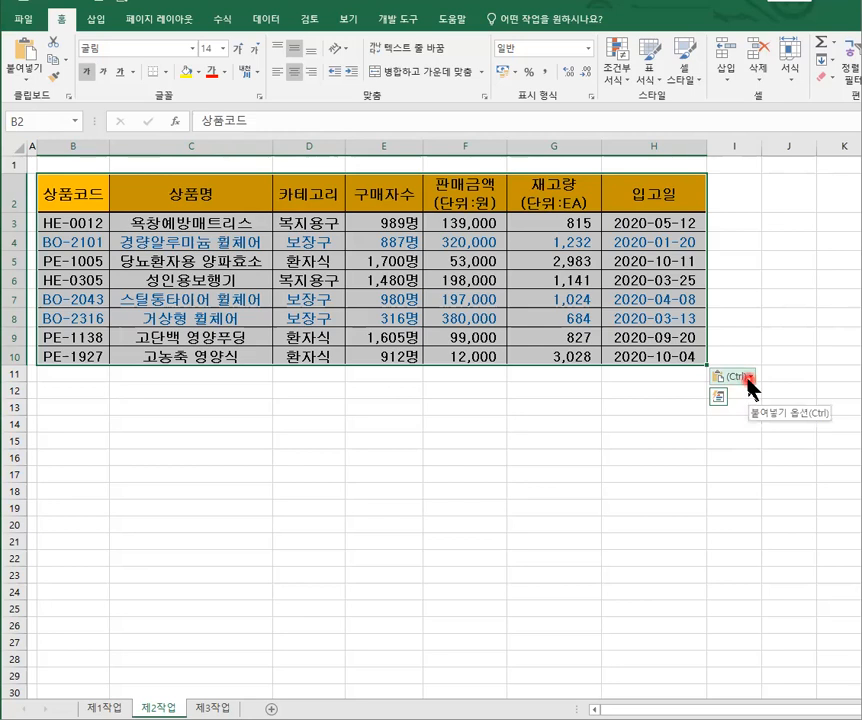
{"action": "left_click", "coordinate": [333, 428]}
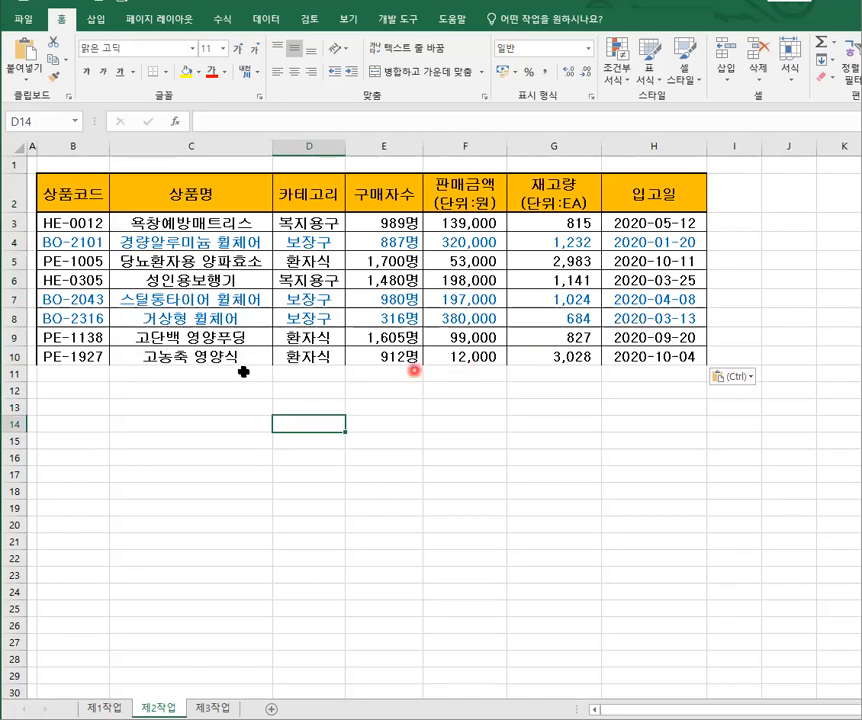
- Merge and center cells B11:G11 and enter the label 판매금액(단위:원)의 저네평균
{"action": "left_click_drag", "start_coordinate": [70, 376], "coordinate": [542, 383]}
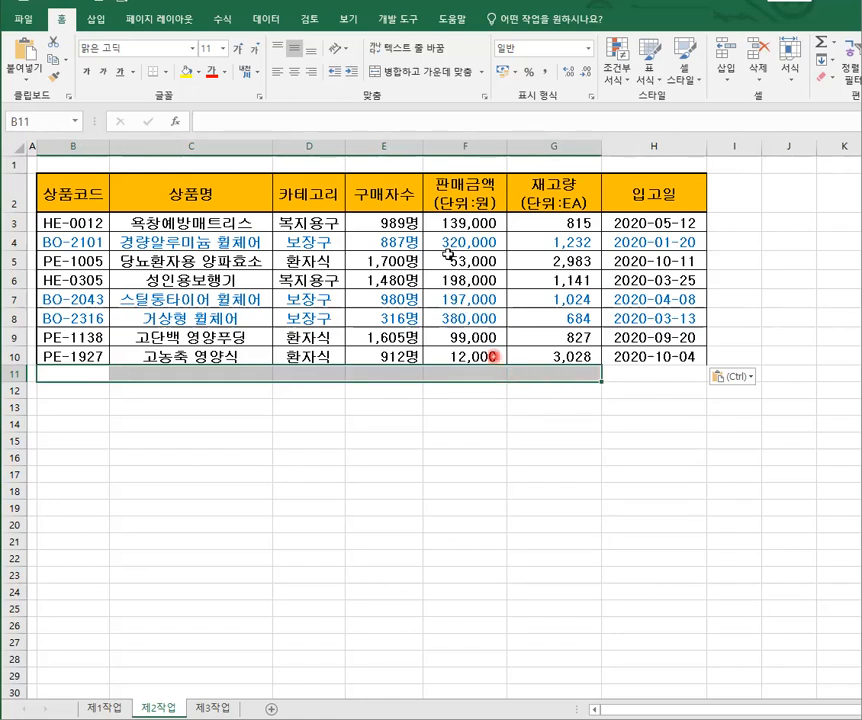
{"action": "left_click", "coordinate": [410, 73]}
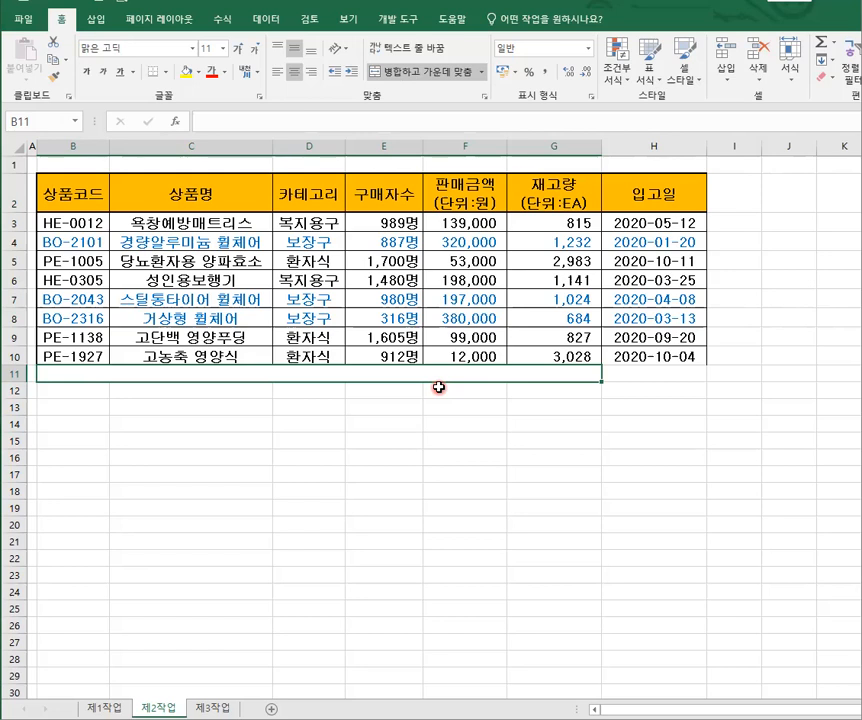
{"action": "type", "text": "판매"}
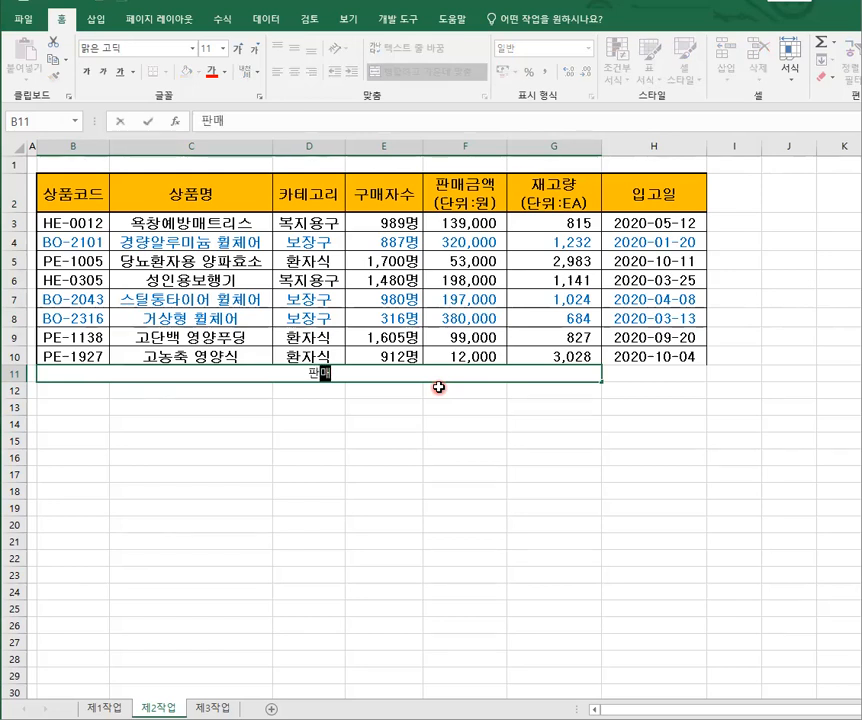
{"action": "type", "text": "금액"}
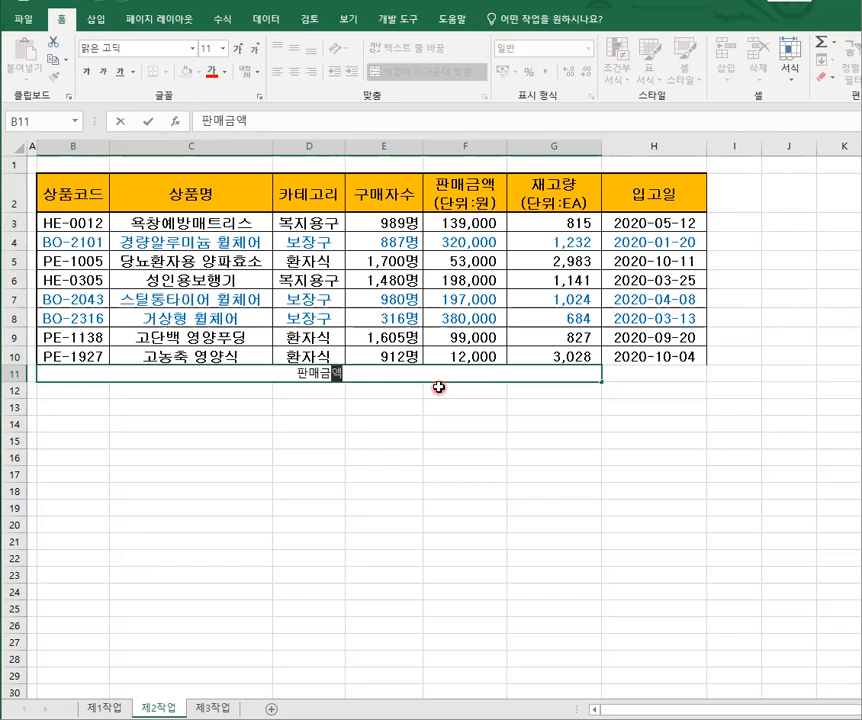
{"action": "type", "text": "("}
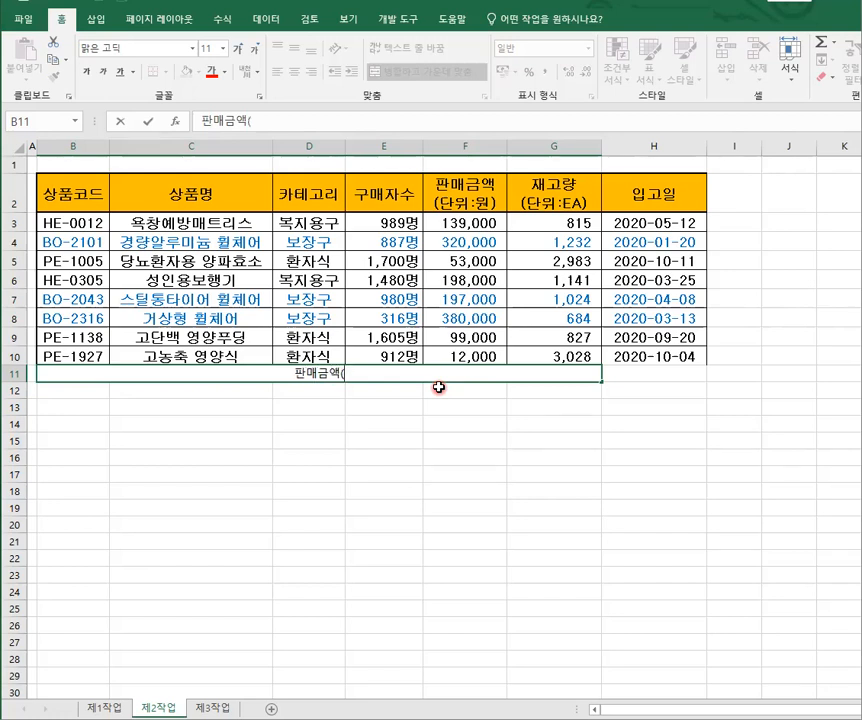
{"action": "type", "text": "단우"}
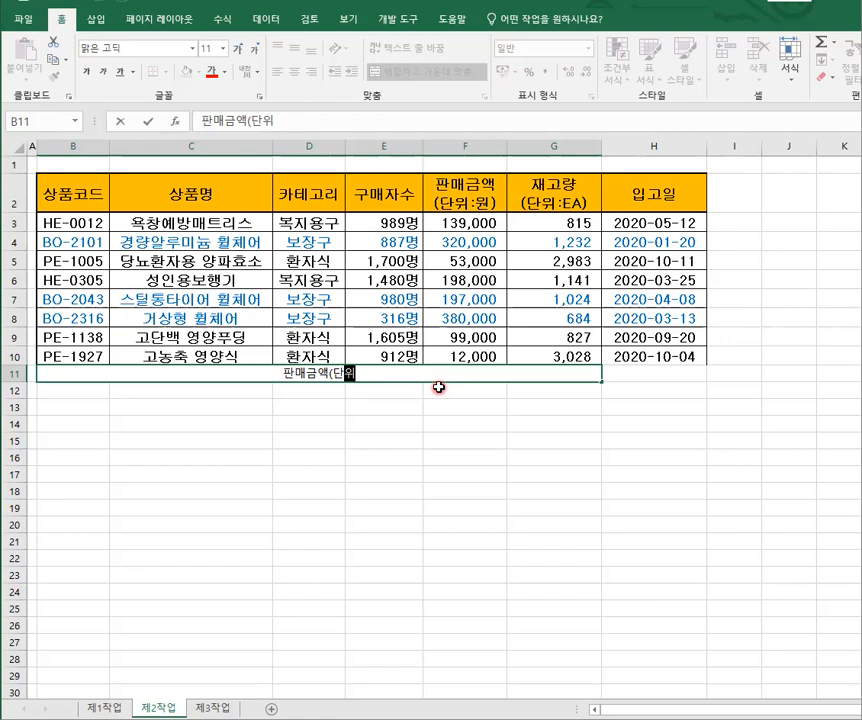
{"action": "type", "text": ":원)"}
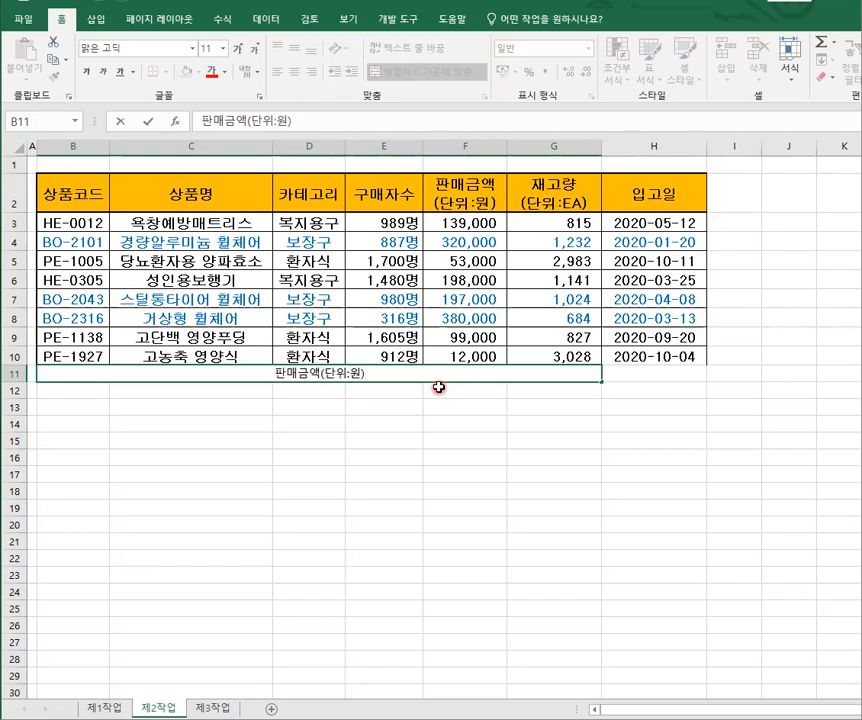
{"action": "type", "text": "의 "}
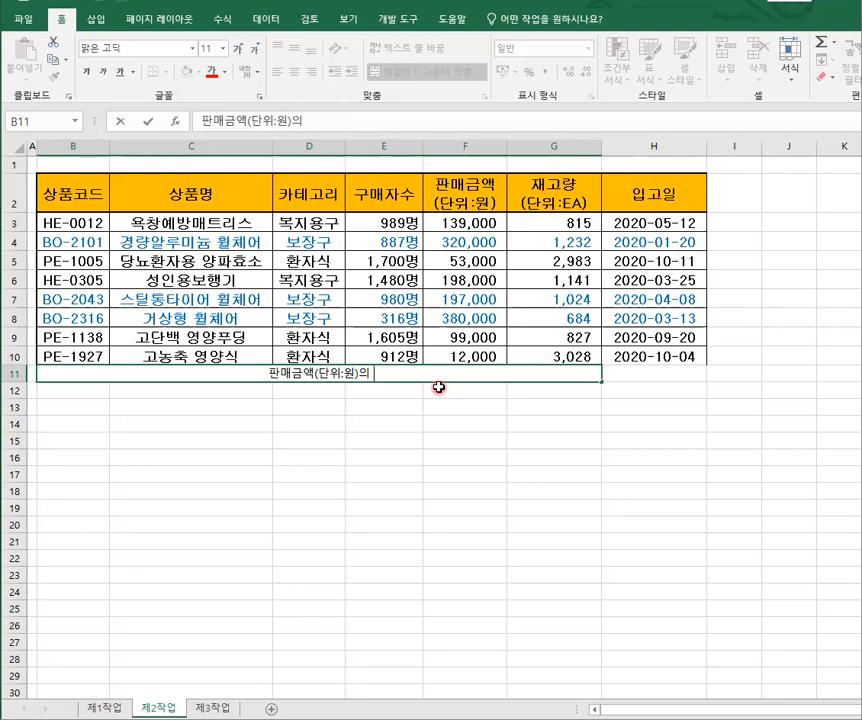
{"action": "type", "text": "전네평"}
{"action": "type", "text": "규"}
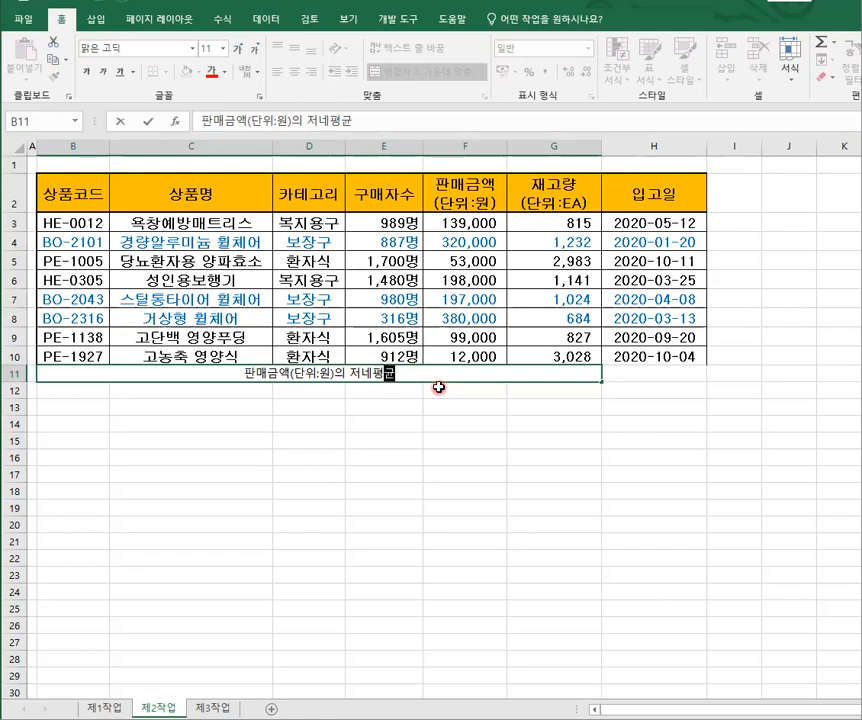
{"action": "key", "text": "ctrl+Return"}
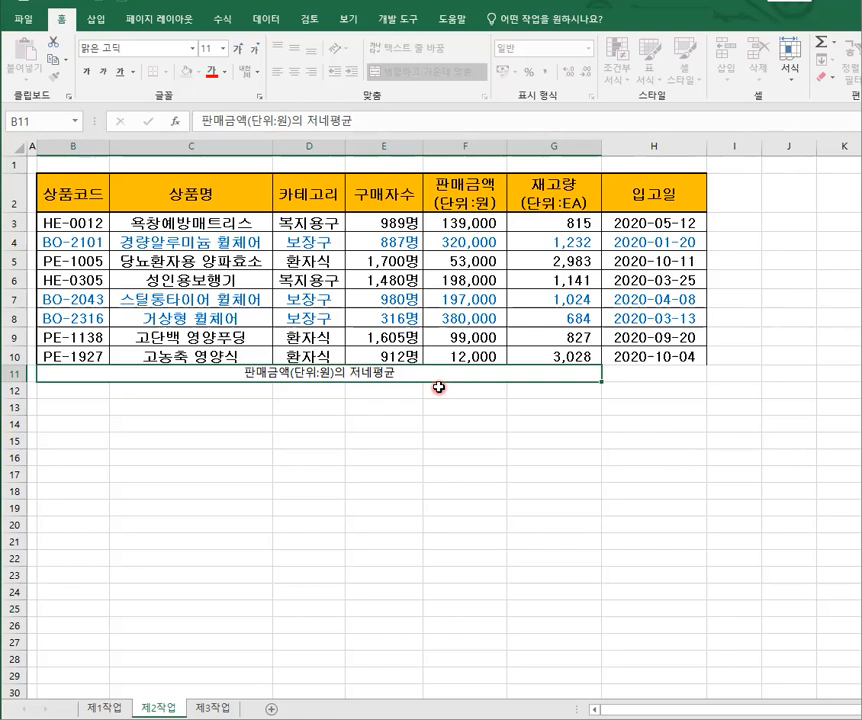
{"action": "key", "text": "Return"}
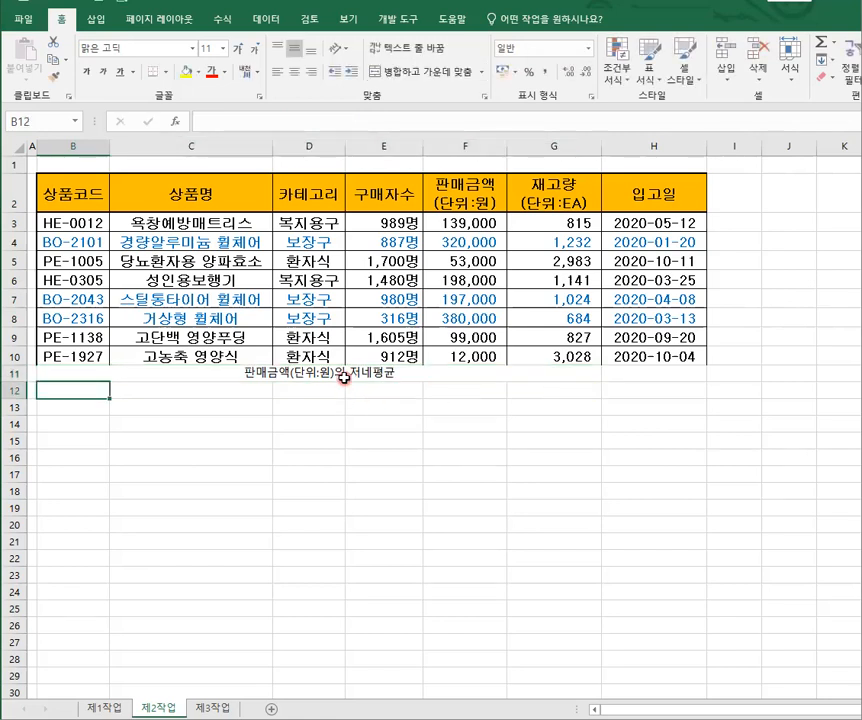
- Correct the misspelled word in the merged B11 label so it reads 판매금액(단위:원)의 전체평균
{"action": "left_click", "coordinate": [365, 373]}
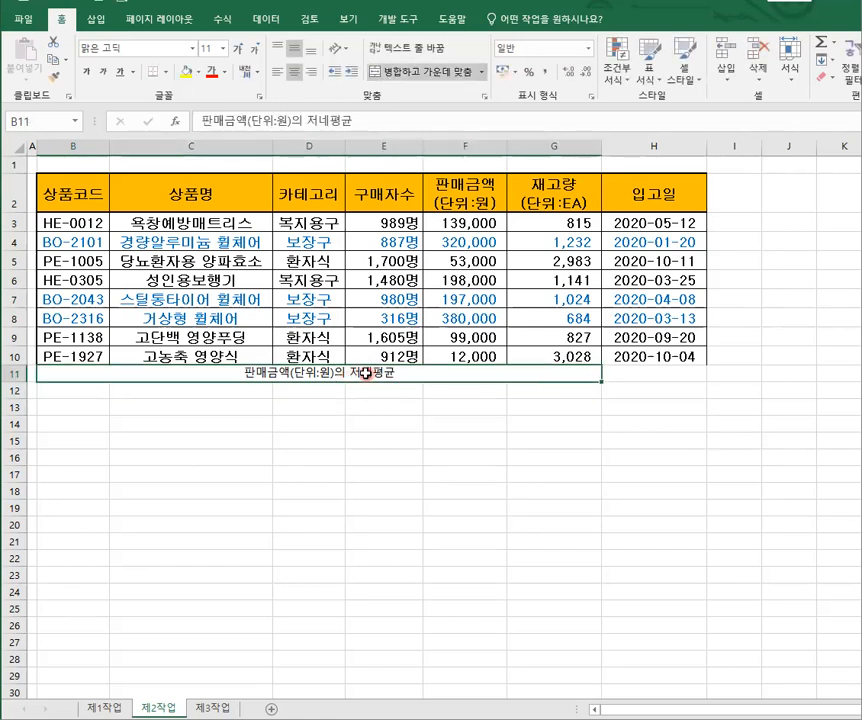
{"action": "double_click", "coordinate": [365, 373]}
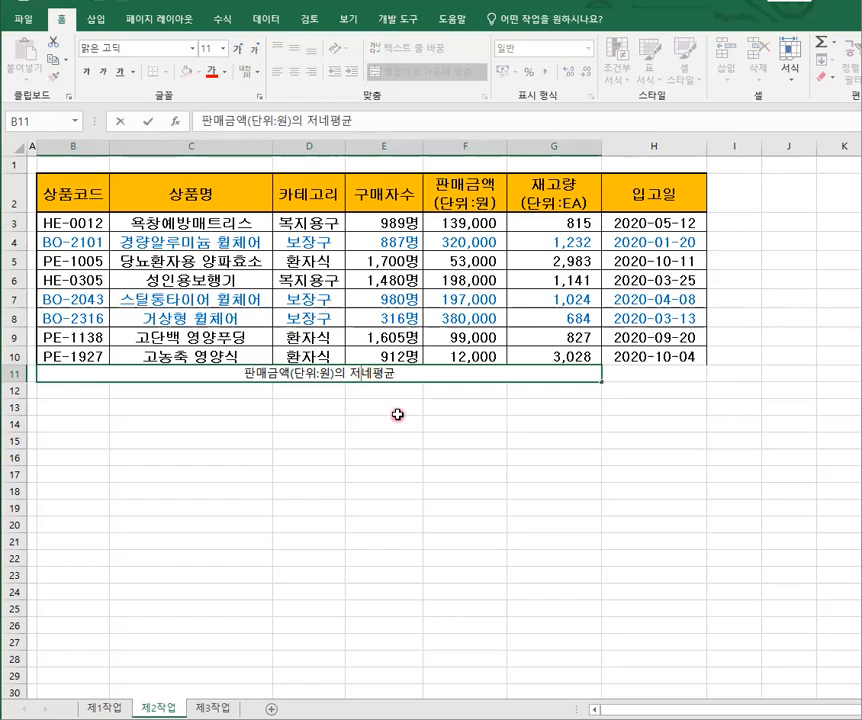
{"action": "key", "text": "BackSpace"}
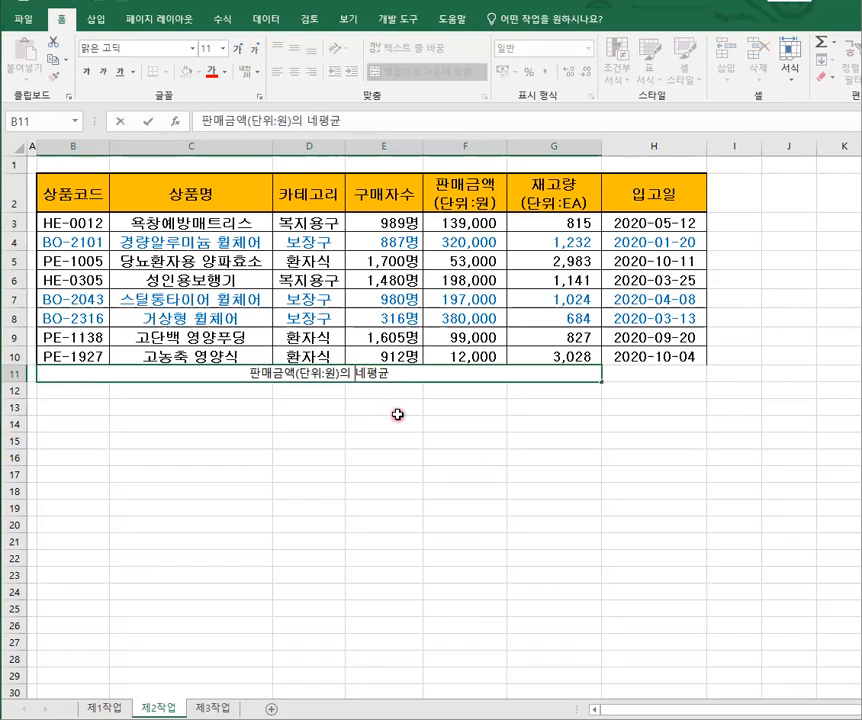
{"action": "key", "text": "Delete"}
{"action": "type", "text": "전체"}
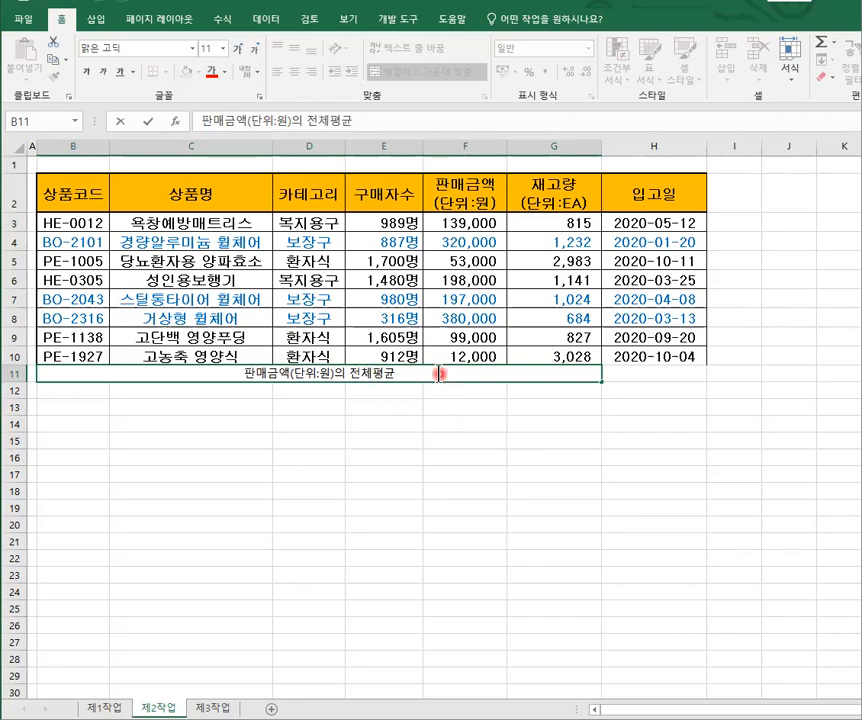
{"action": "left_click", "coordinate": [439, 374]}
{"action": "key", "text": "Return"}
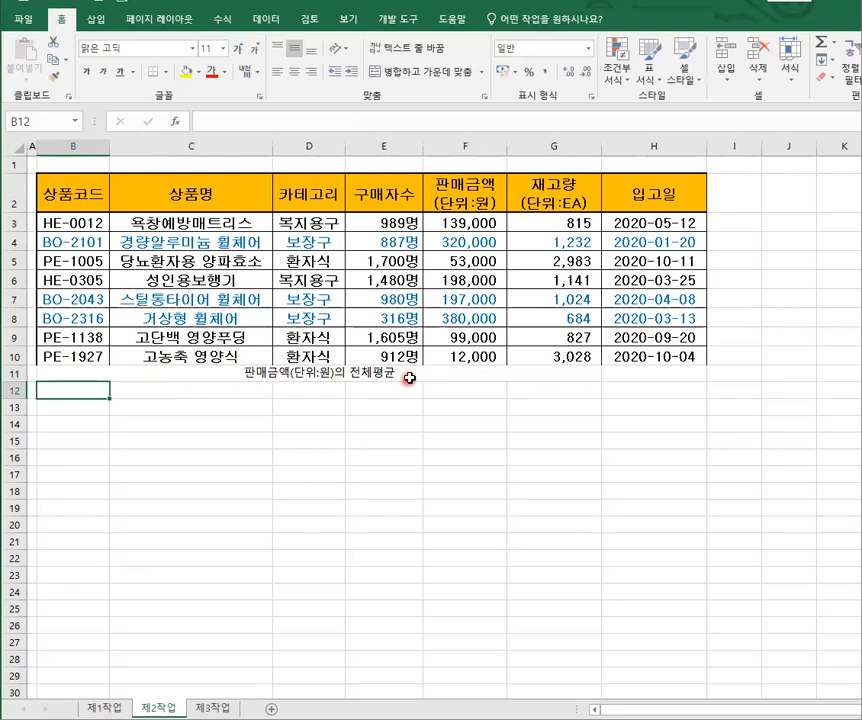
- Make cells B11:H11 bold and apply all borders to them
{"action": "left_click_drag", "start_coordinate": [410, 378], "coordinate": [610, 373]}
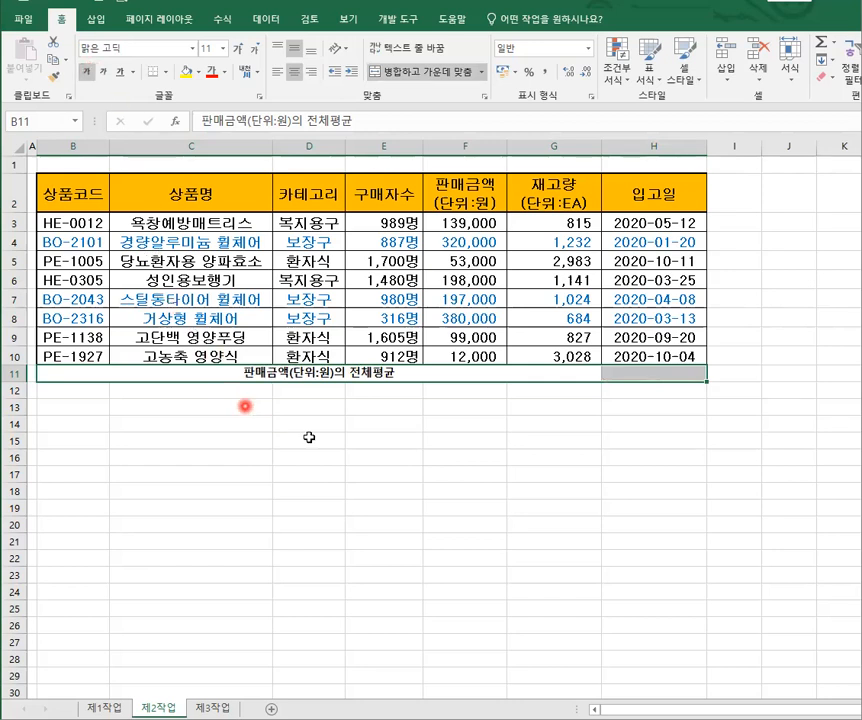
{"action": "left_click", "coordinate": [344, 434]}
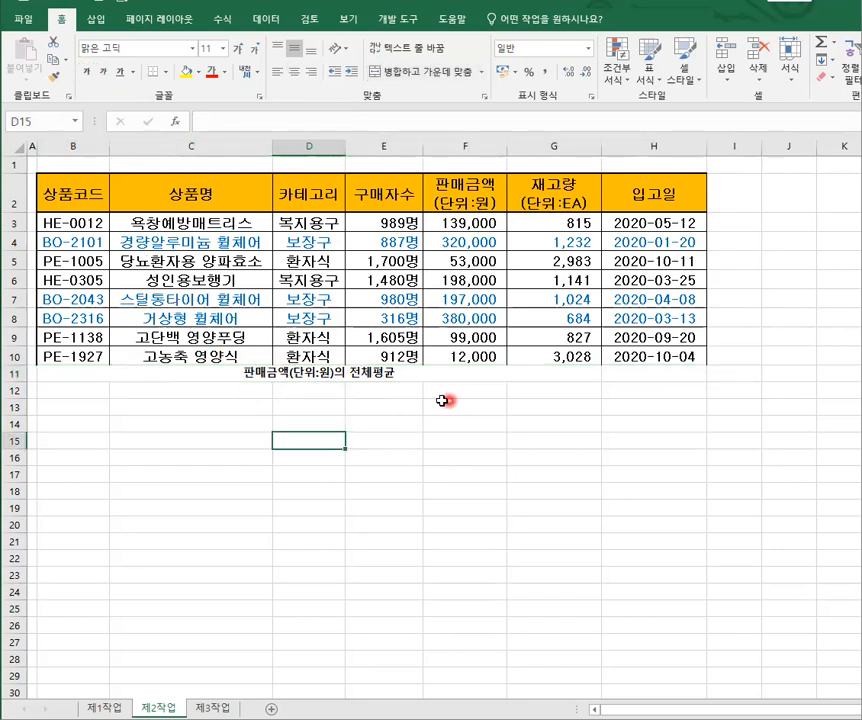
{"action": "left_click_drag", "start_coordinate": [179, 373], "coordinate": [646, 375]}
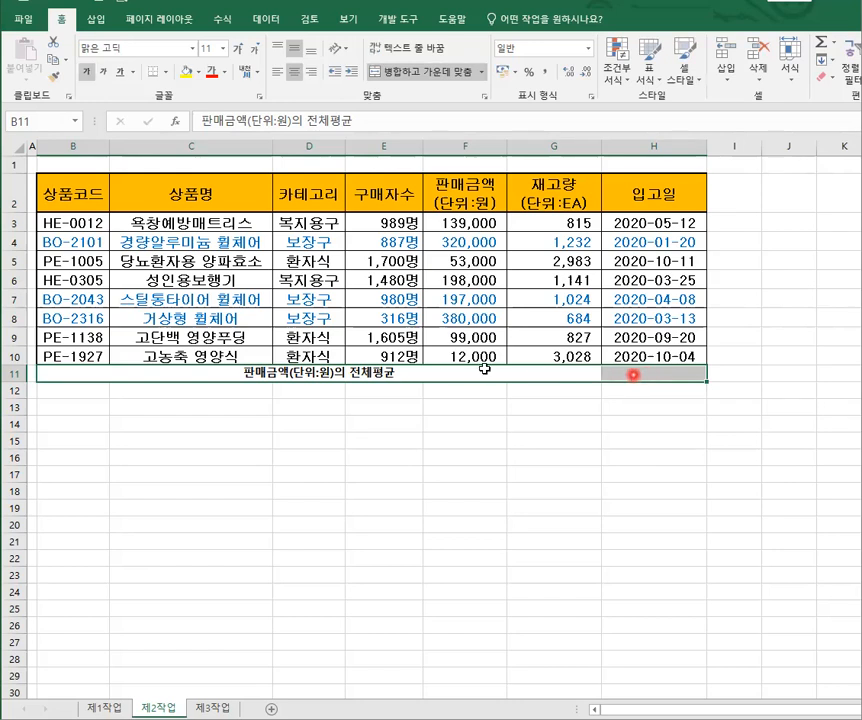
{"action": "left_click", "coordinate": [168, 76]}
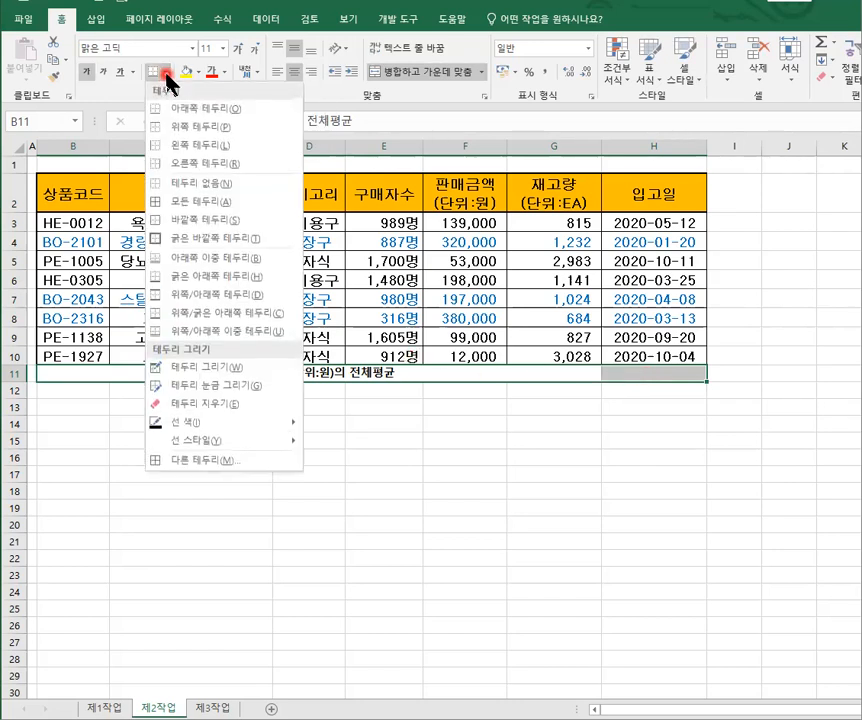
{"action": "left_click", "coordinate": [197, 203]}
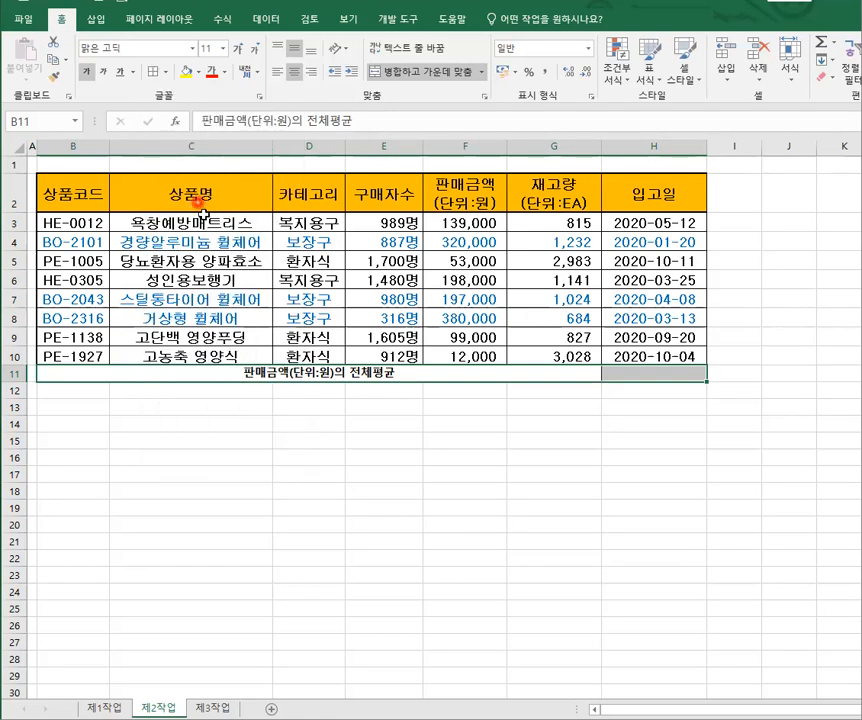
{"action": "left_click", "coordinate": [388, 454]}
{"action": "left_click_drag", "start_coordinate": [285, 372], "coordinate": [626, 373]}
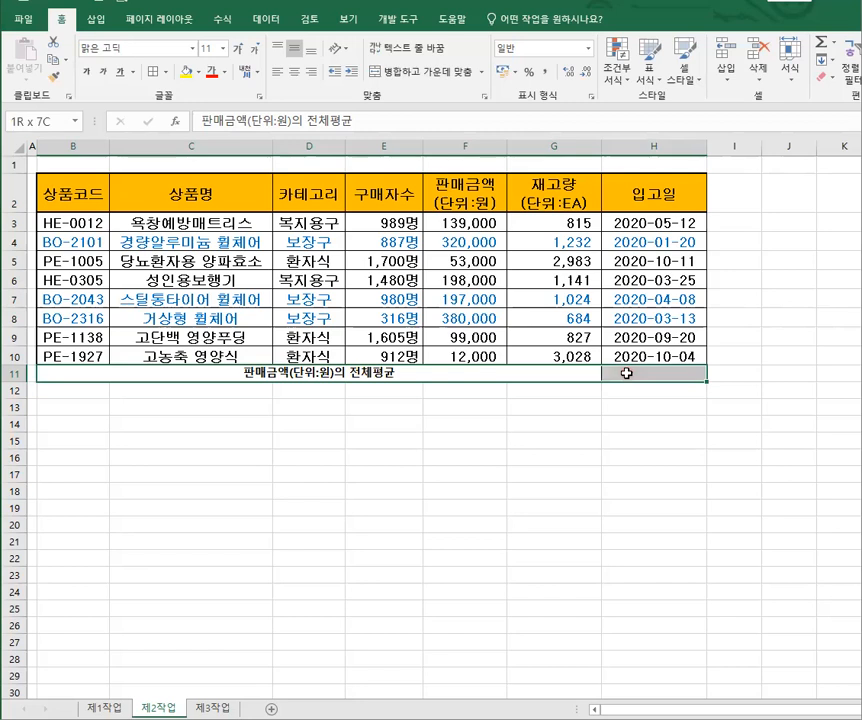
{"action": "left_click", "coordinate": [525, 416]}
{"action": "left_click", "coordinate": [410, 378]}
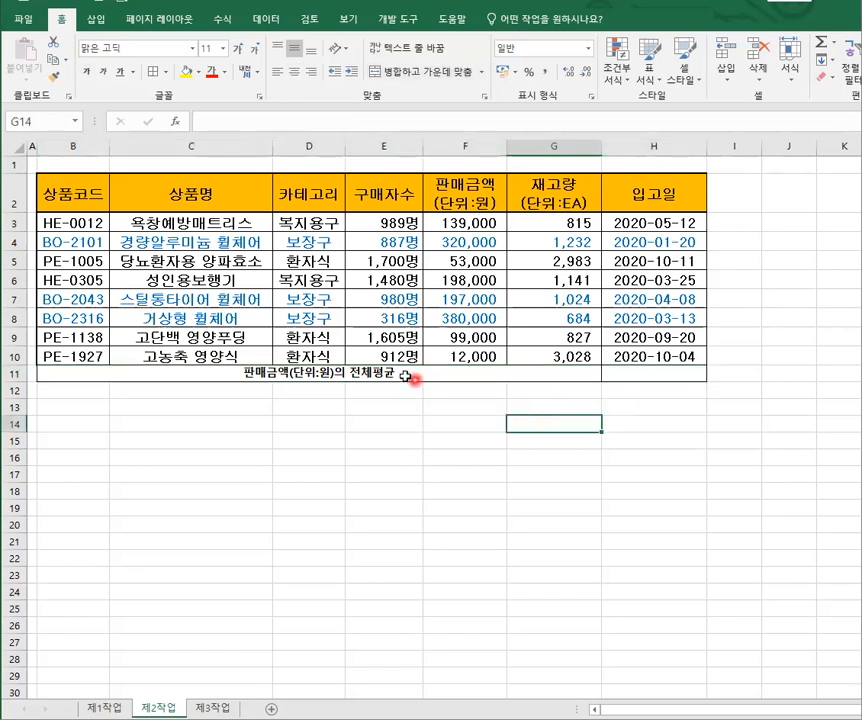
- Calculate the average of F3:F10 in H11 with the AVERAGE function and apply comma style to the cell
{"action": "left_click", "coordinate": [640, 379]}
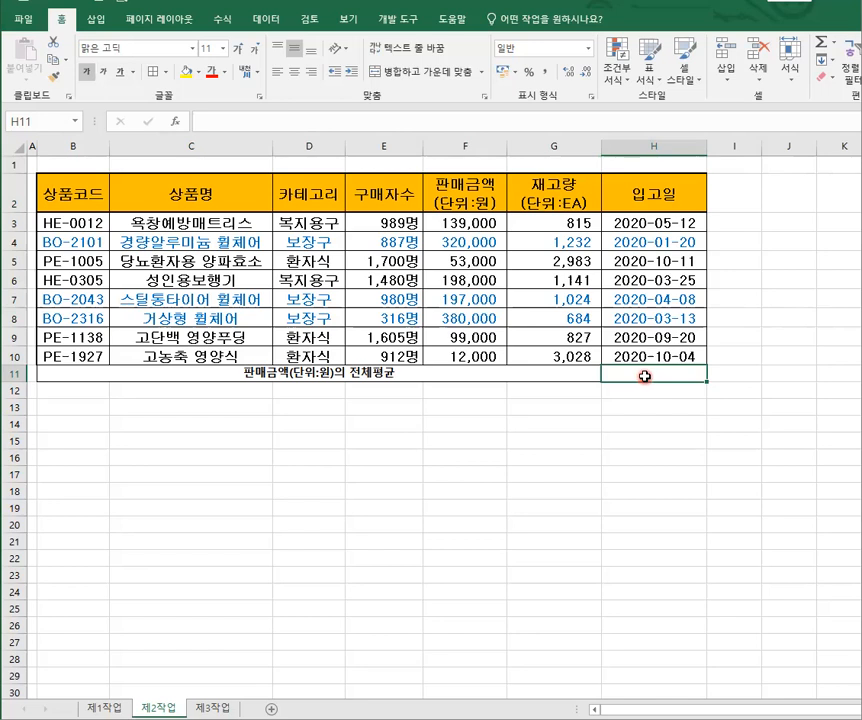
{"action": "key", "text": "ctrl"}
{"action": "key", "text": "ctrl"}
{"action": "type", "text": "="}
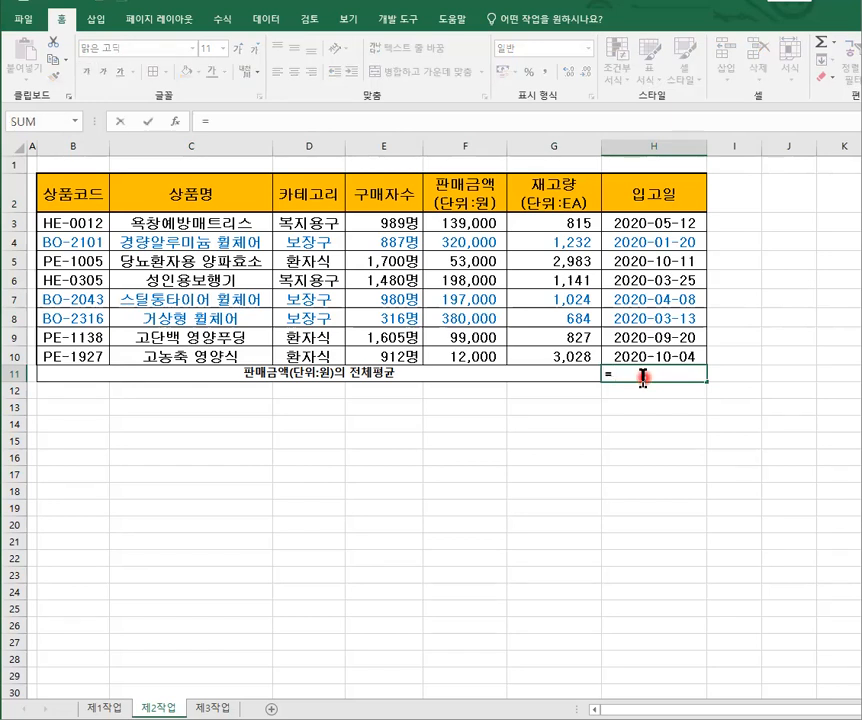
{"action": "type", "text": "av"}
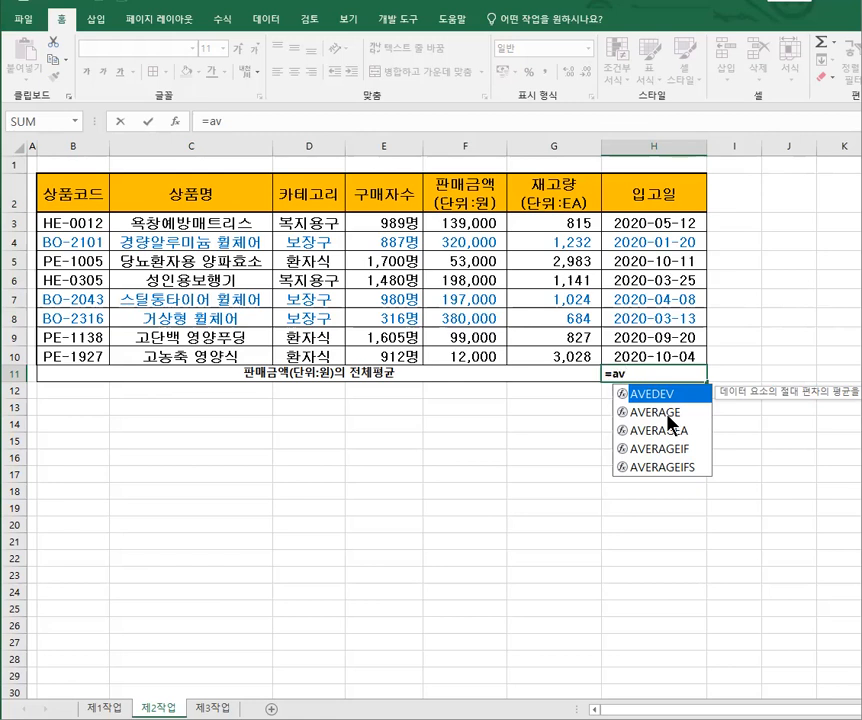
{"action": "double_click", "coordinate": [668, 413]}
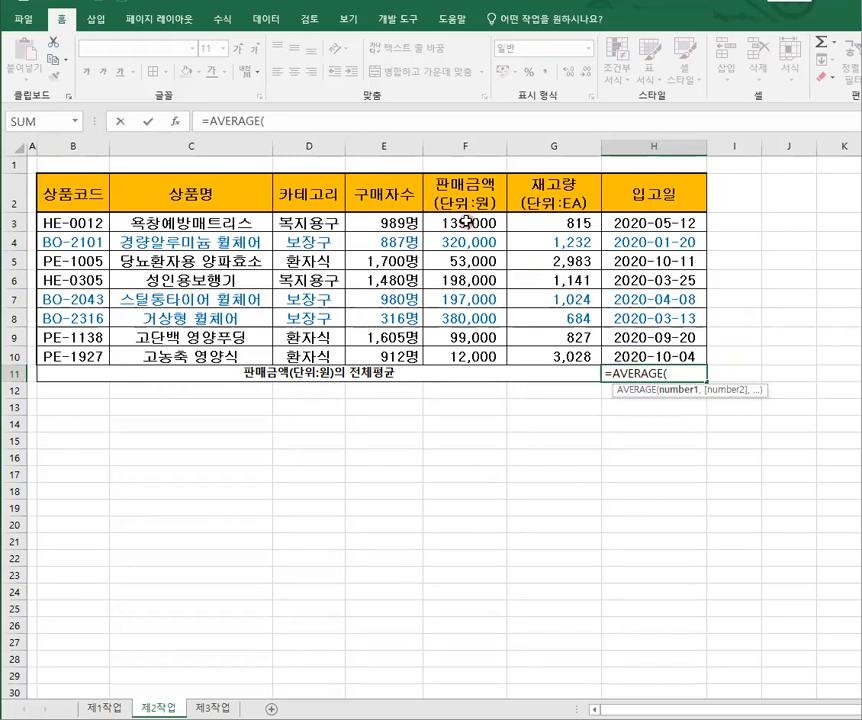
{"action": "left_click_drag", "start_coordinate": [466, 222], "coordinate": [470, 348]}
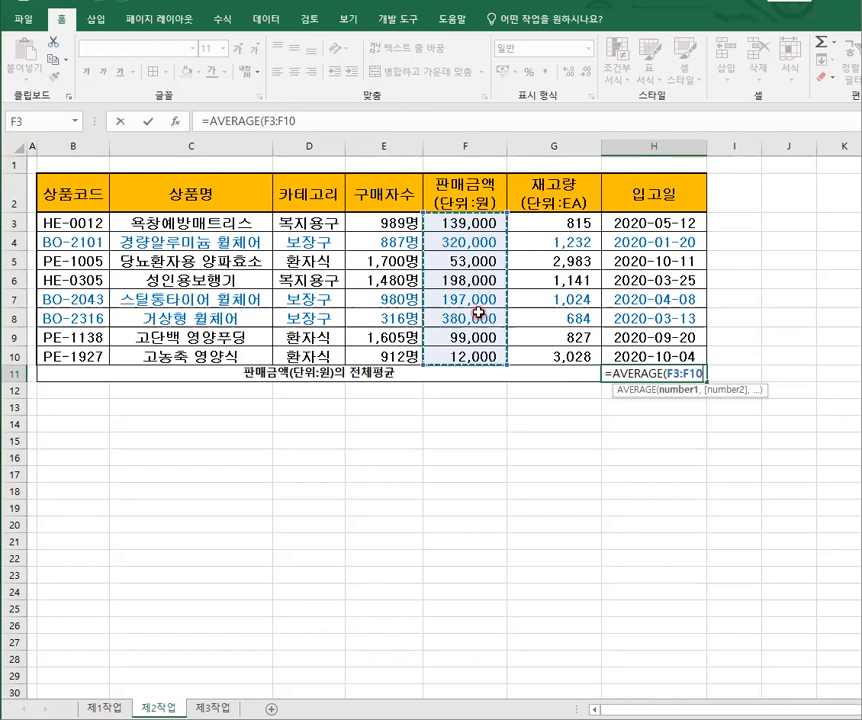
{"action": "key", "text": "Return"}
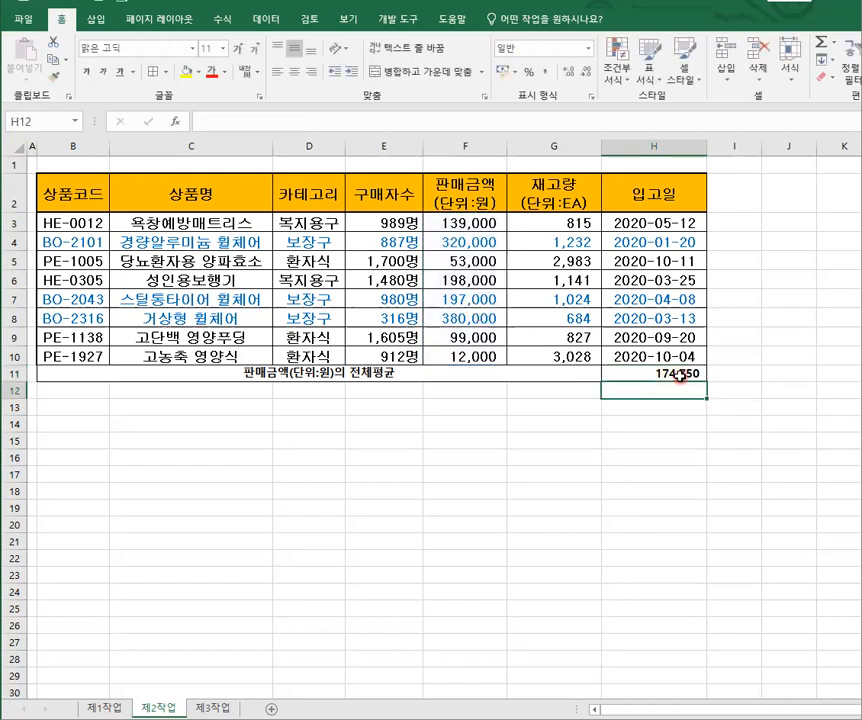
{"action": "left_click", "coordinate": [677, 376]}
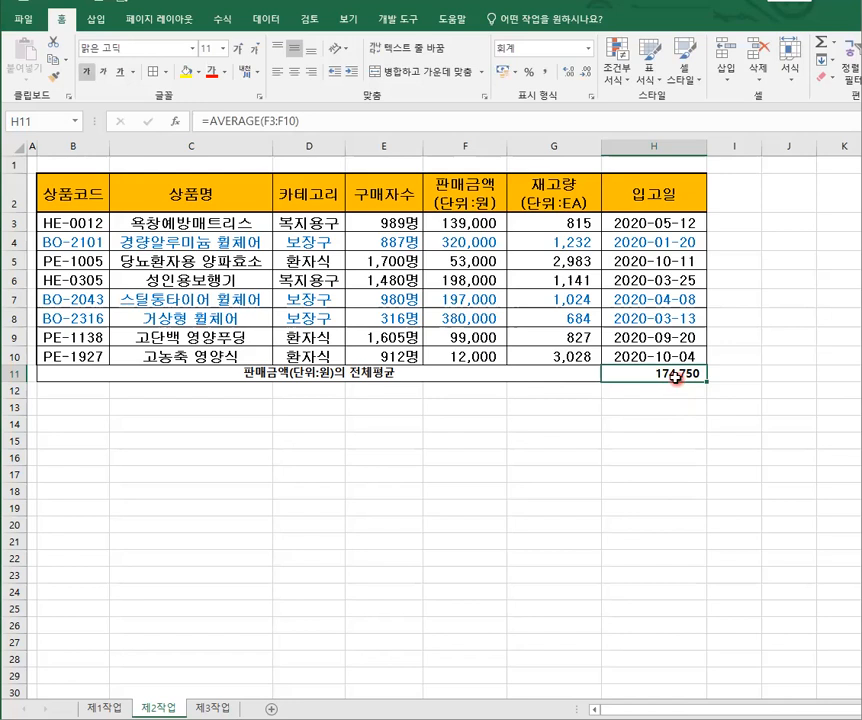
{"action": "left_click", "coordinate": [547, 69]}
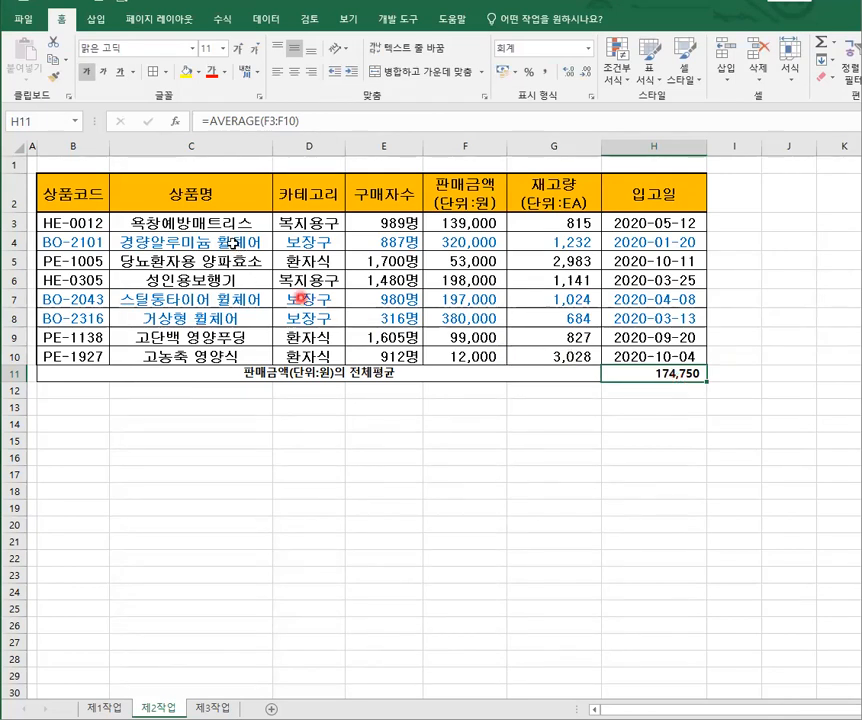
- Change the font color of the 판매금액 value for 욕창예방매트리스 in F3 to red
{"action": "left_click", "coordinate": [222, 223]}
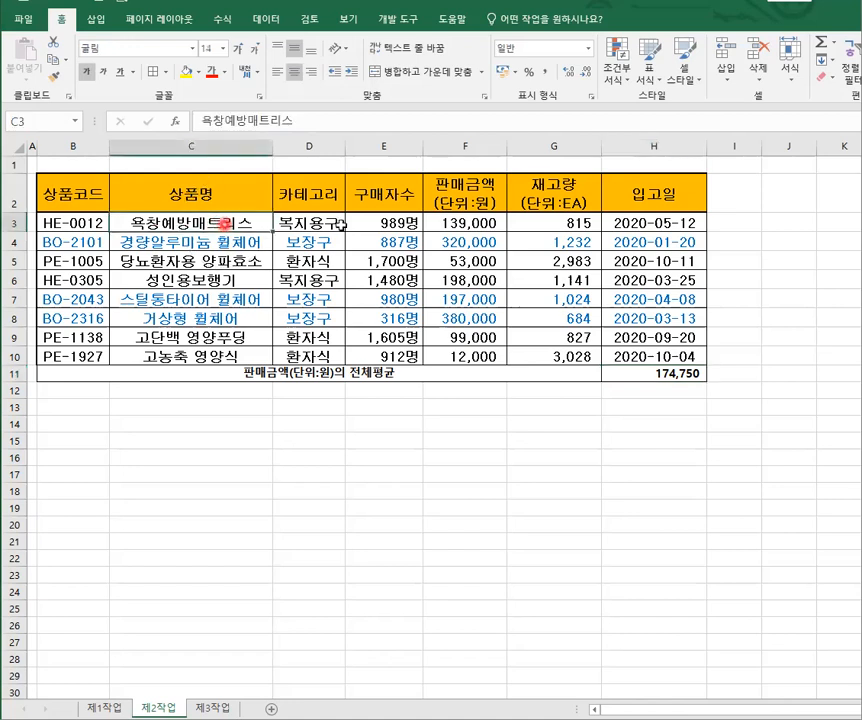
{"action": "left_click", "coordinate": [464, 223]}
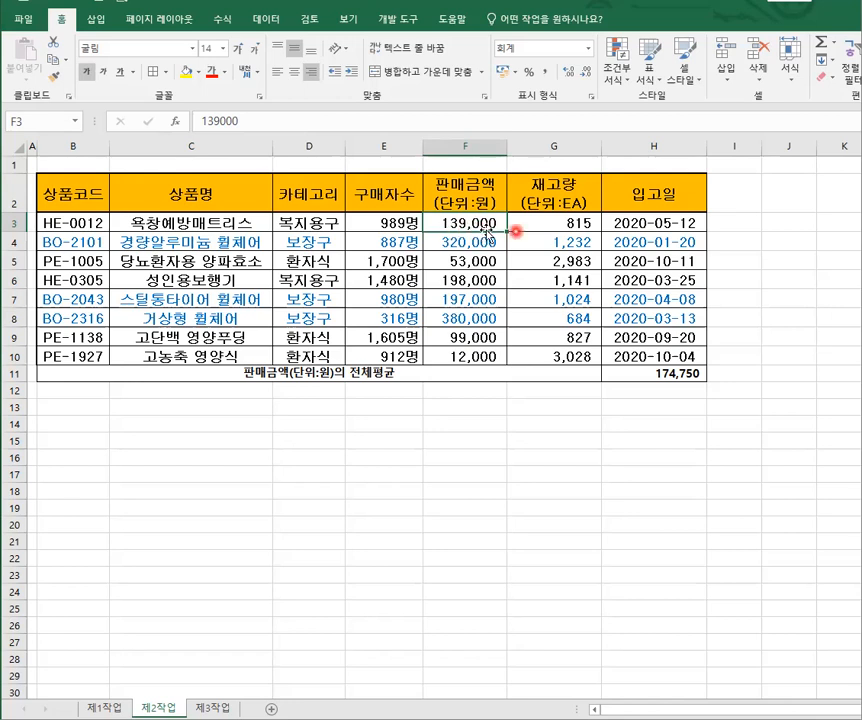
{"action": "left_click", "coordinate": [214, 76]}
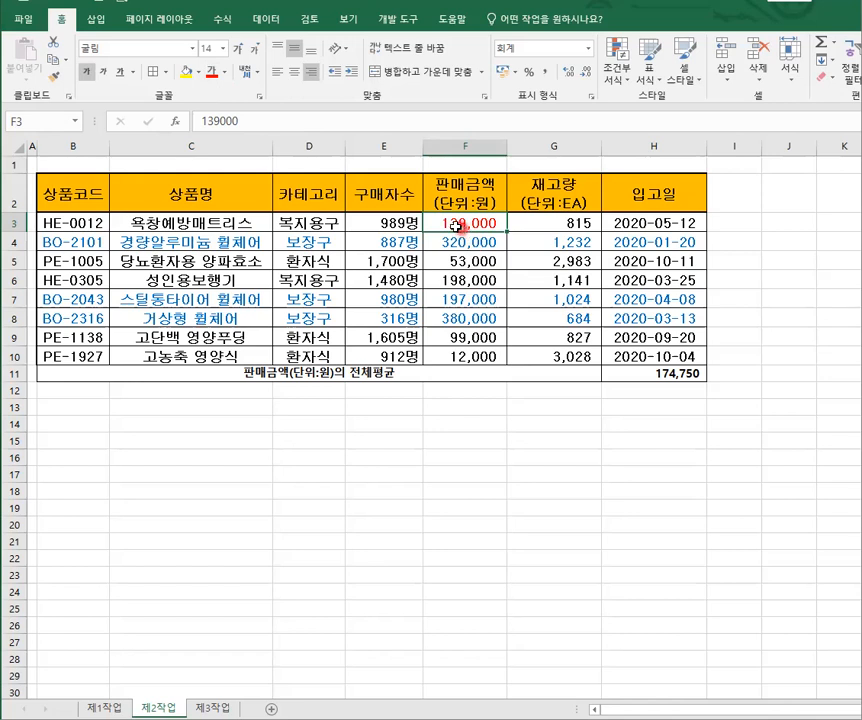
- Run Goal Seek on formula cell H11 with a target value of 175000 by changing cell F3, and accept the solution
{"action": "left_click", "coordinate": [673, 378]}
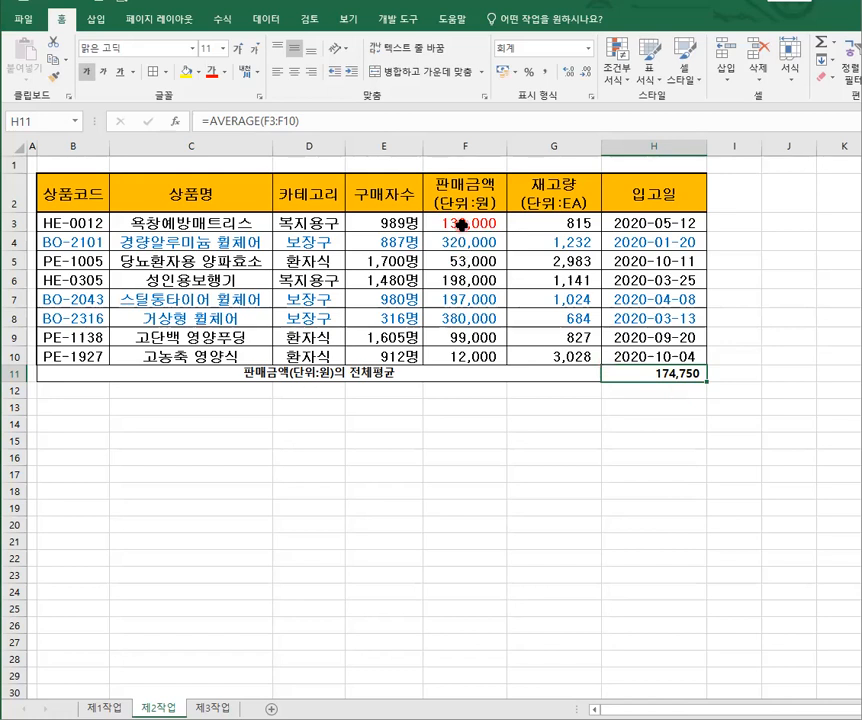
{"action": "left_click", "coordinate": [672, 374]}
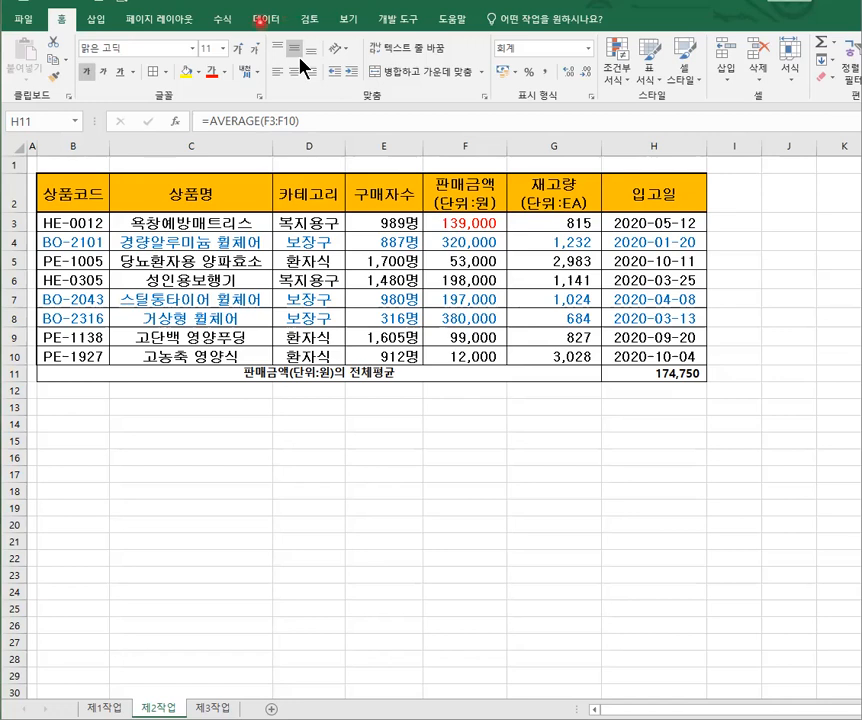
{"action": "left_click", "coordinate": [225, 22]}
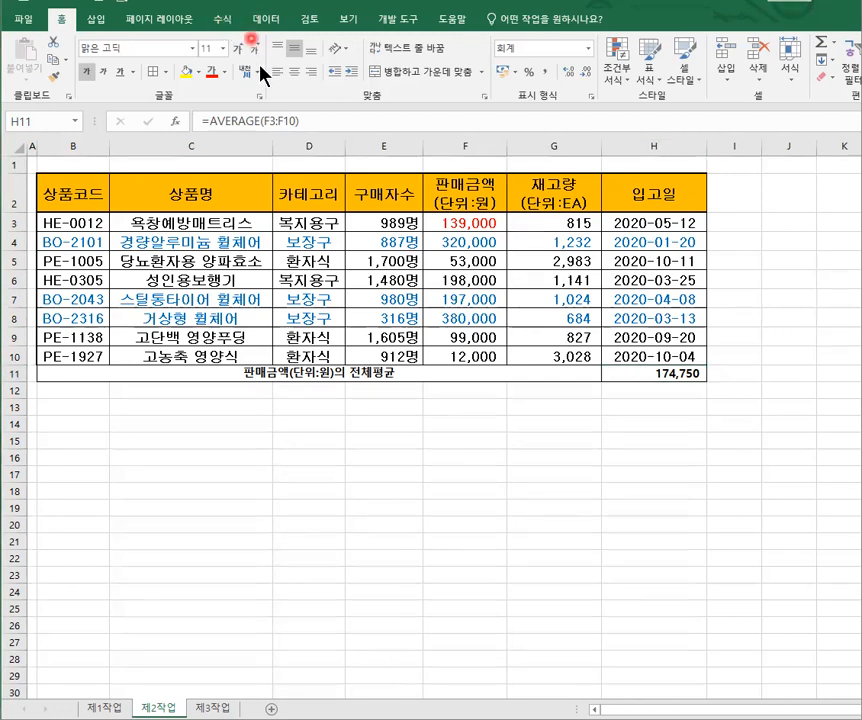
{"action": "left_click", "coordinate": [396, 439]}
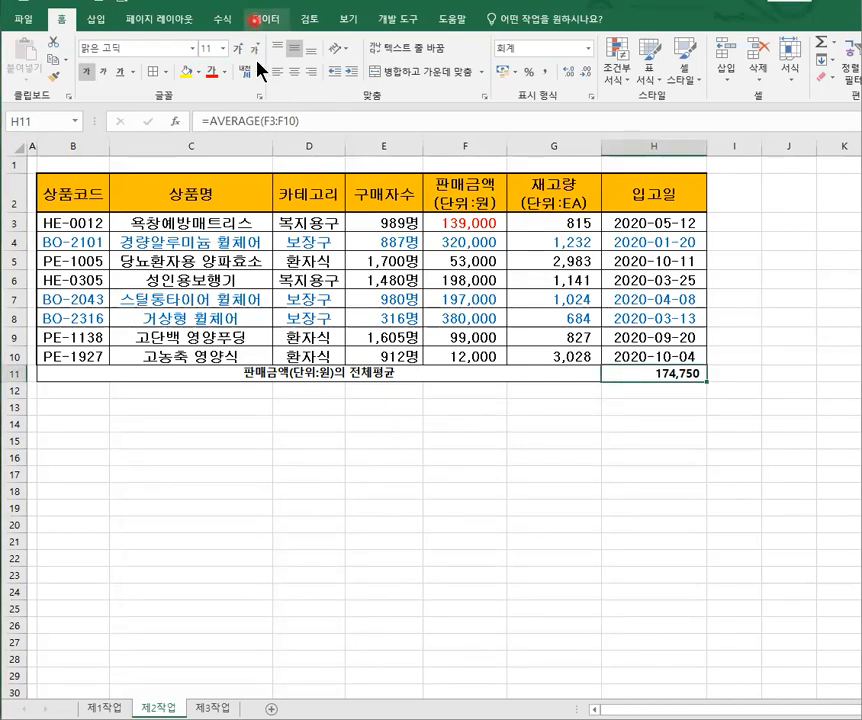
{"action": "left_click", "coordinate": [264, 18]}
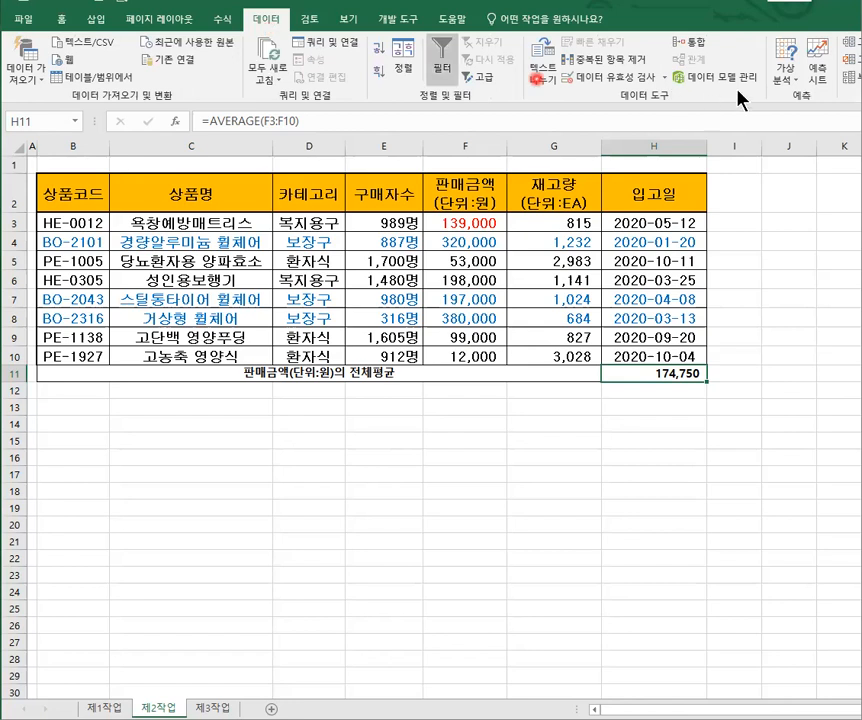
{"action": "left_click", "coordinate": [792, 84]}
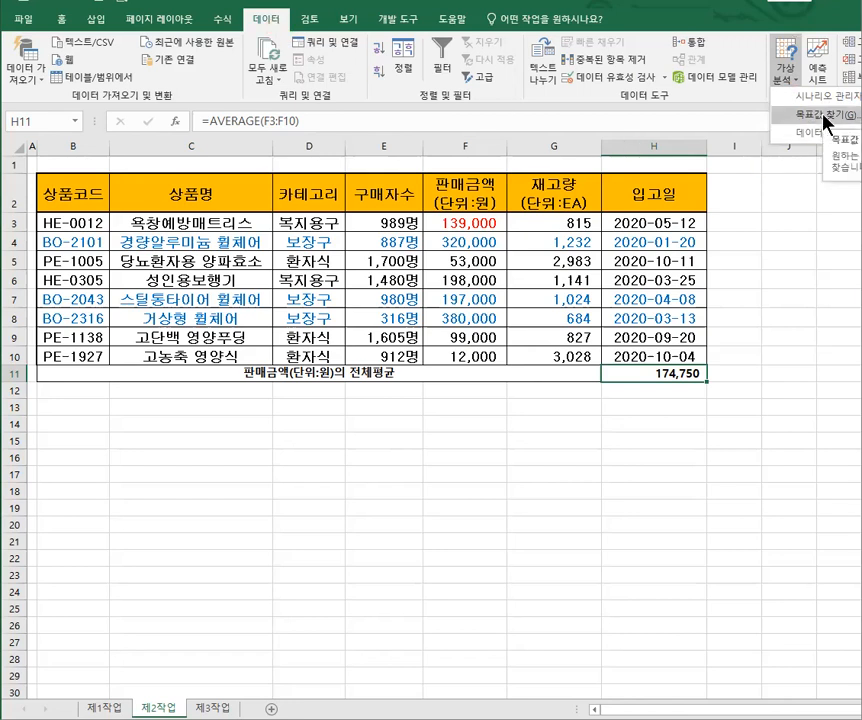
{"action": "left_click", "coordinate": [826, 112]}
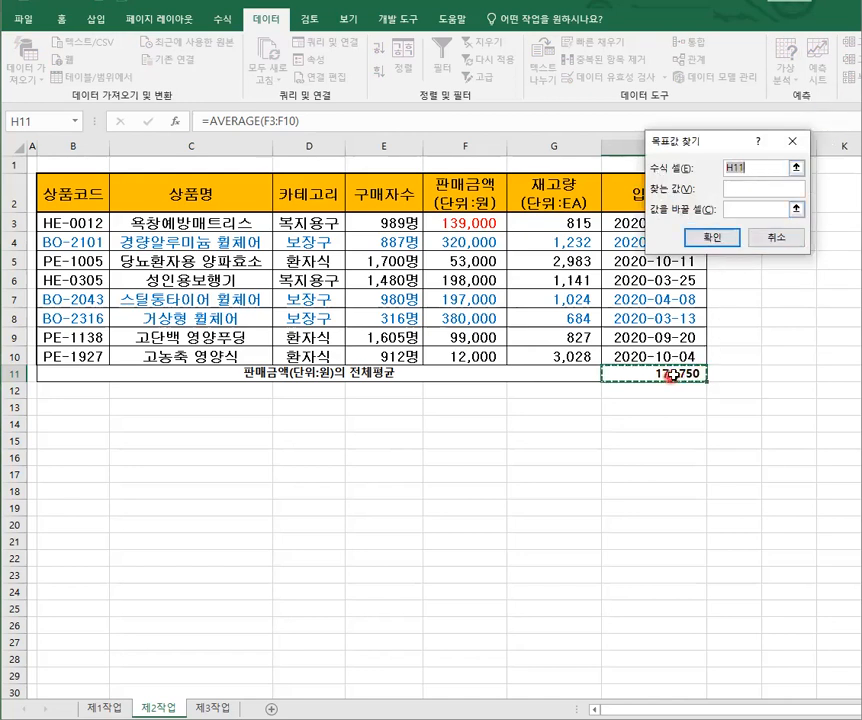
{"action": "left_click", "coordinate": [742, 190]}
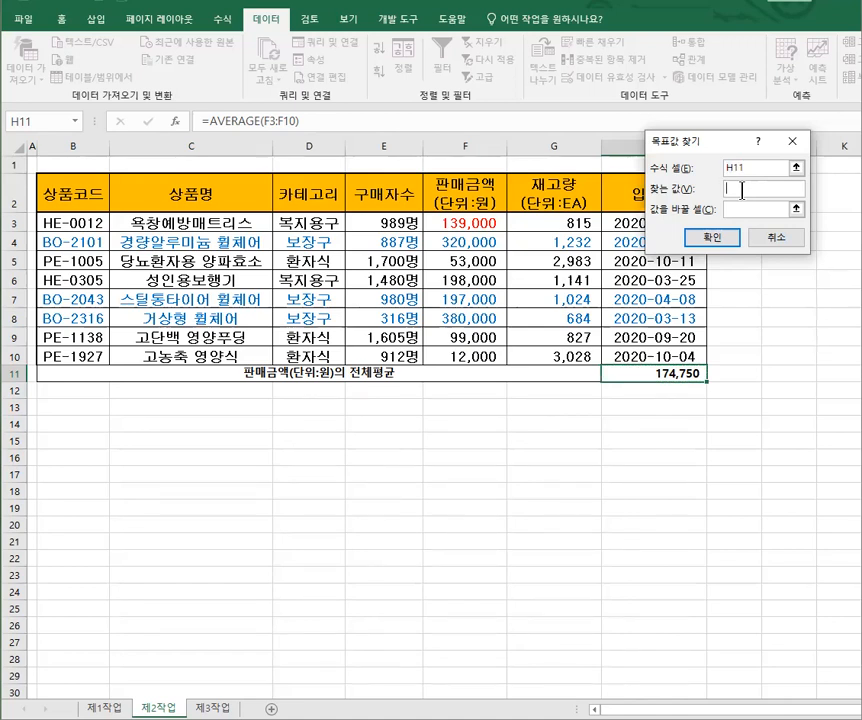
{"action": "type", "text": "175000"}
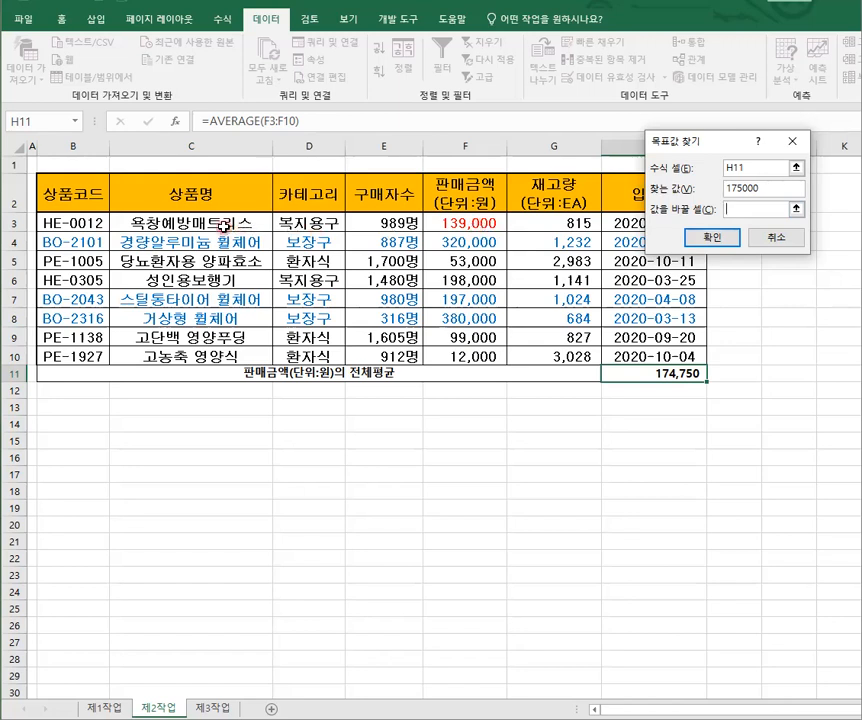
{"action": "left_click", "coordinate": [468, 222]}
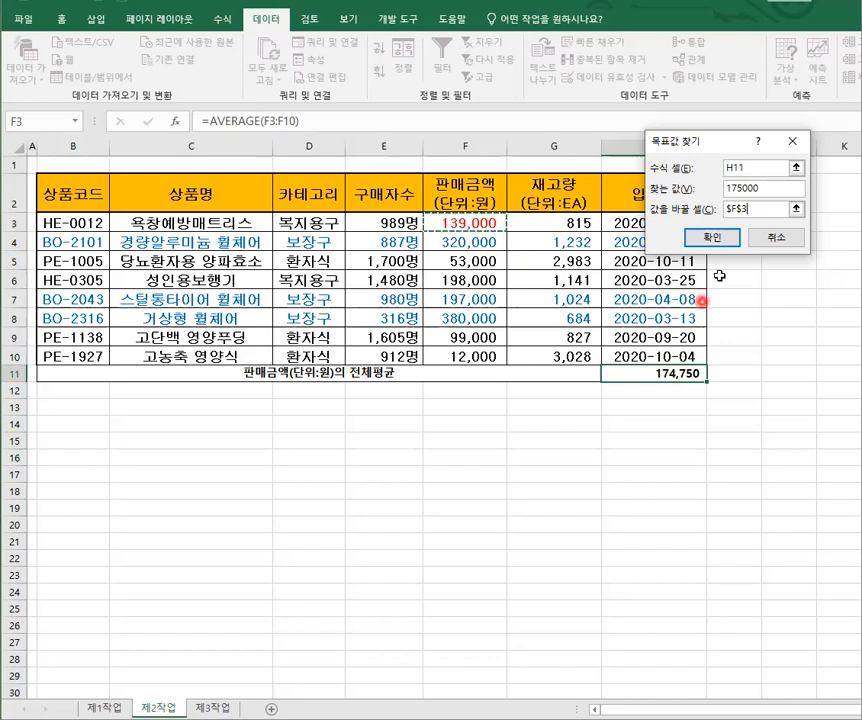
{"action": "left_click", "coordinate": [711, 238]}
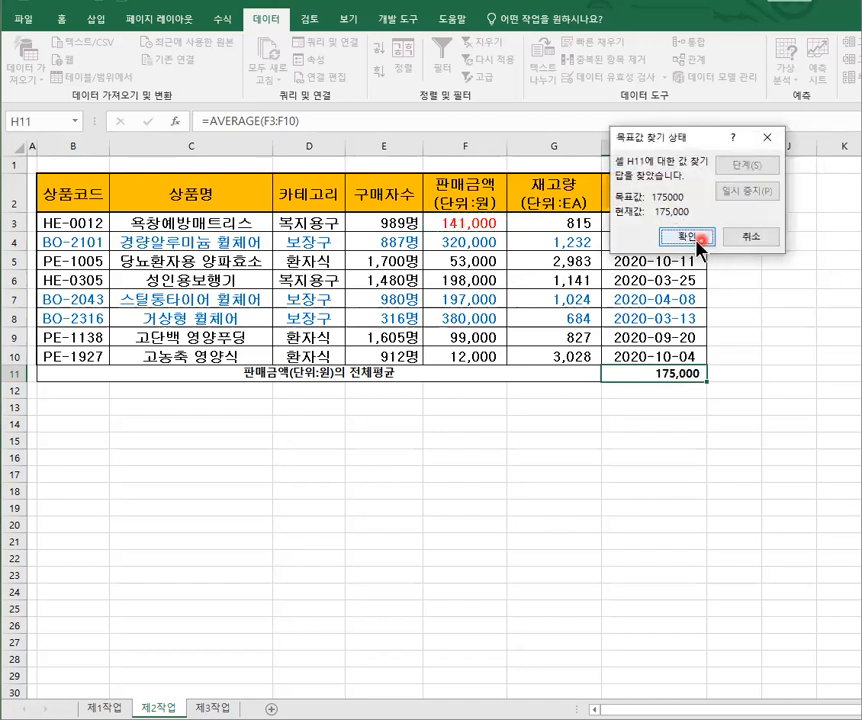
{"action": "left_click", "coordinate": [697, 238]}
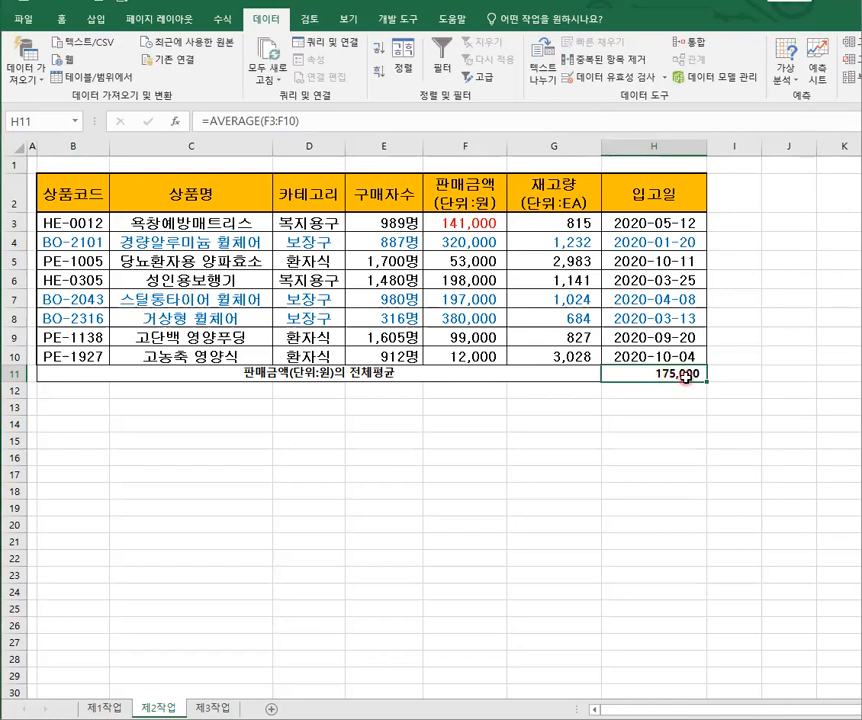
{"action": "left_click", "coordinate": [467, 225]}
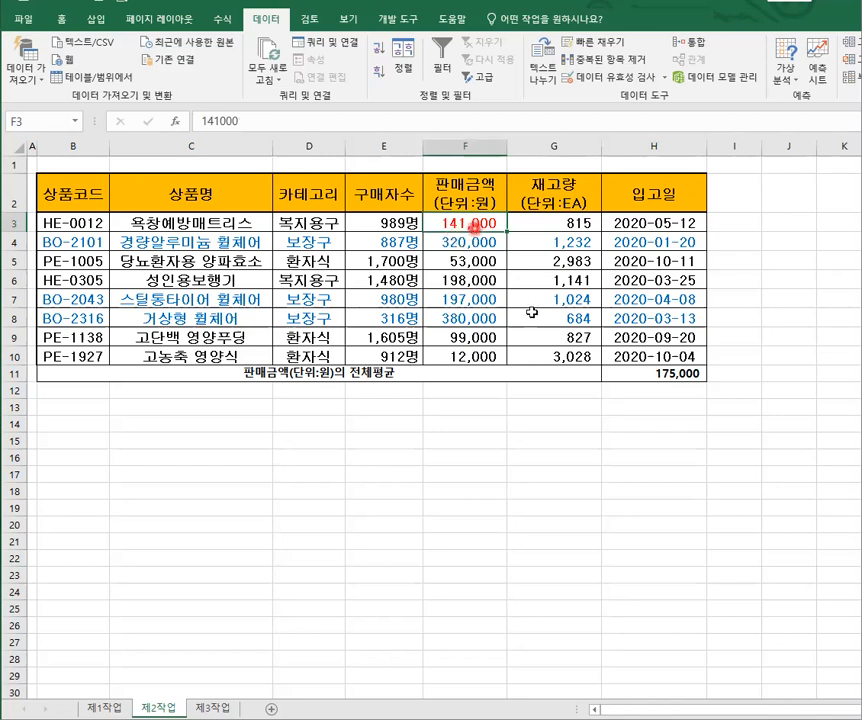
{"action": "left_click", "coordinate": [682, 375]}
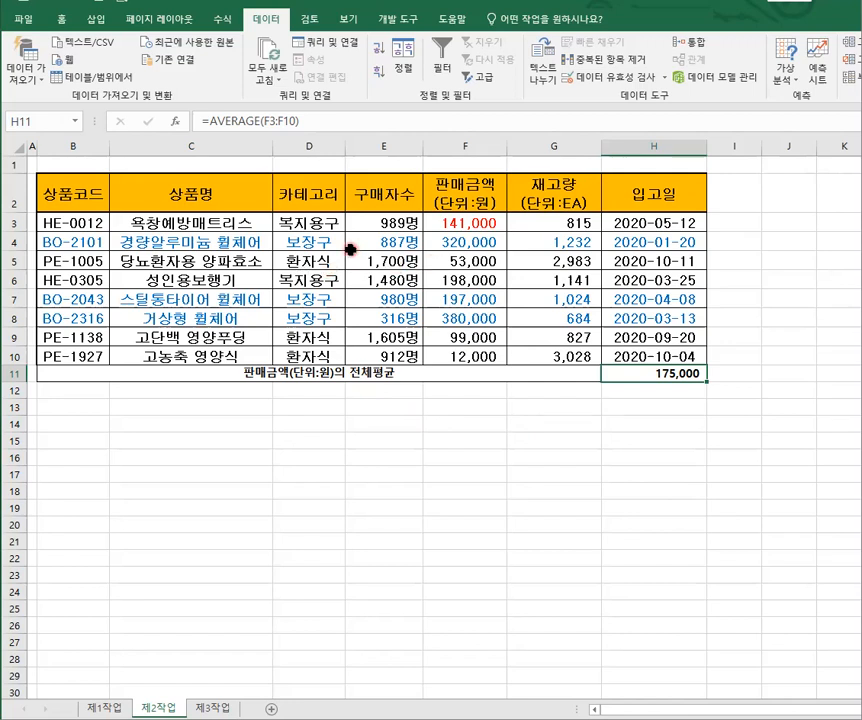
- Copy the 카테고리 and 구매자수 headers with their first data row (D2:E3) and paste them at B14
{"action": "left_click", "coordinate": [314, 198]}
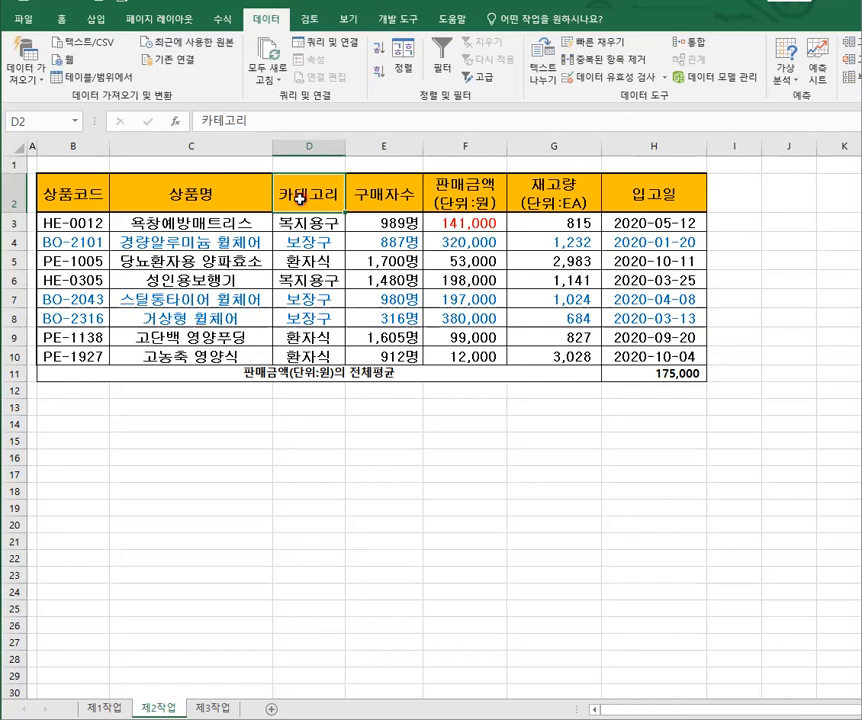
{"action": "left_click_drag", "start_coordinate": [304, 192], "coordinate": [375, 218]}
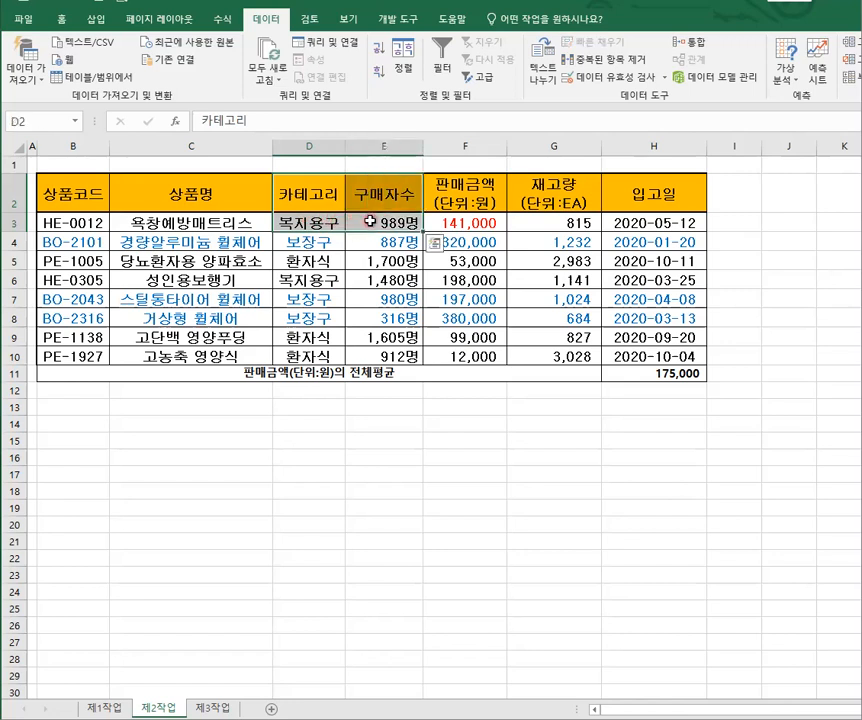
{"action": "right_click", "coordinate": [320, 197]}
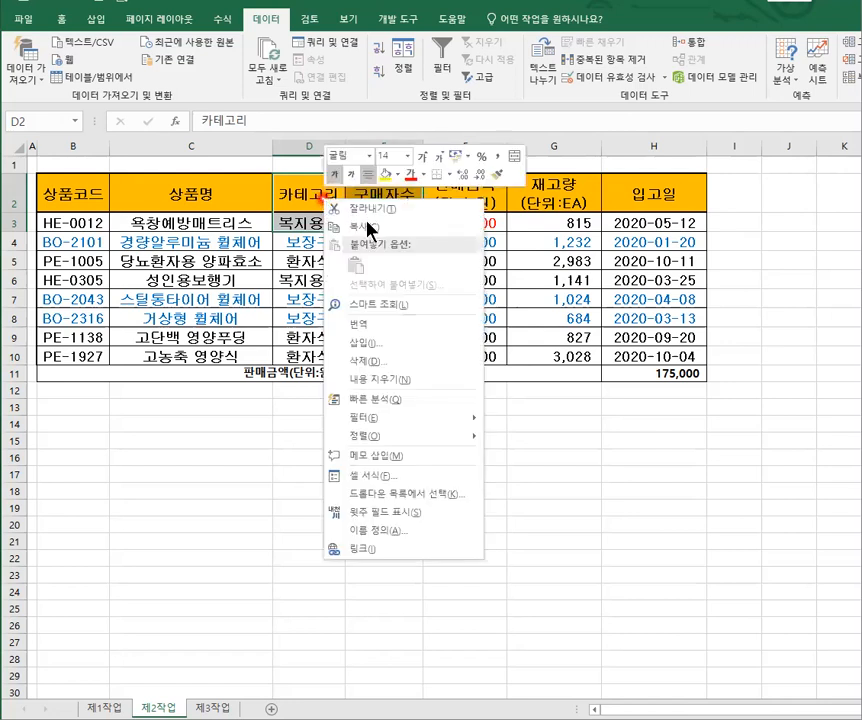
{"action": "left_click", "coordinate": [368, 226]}
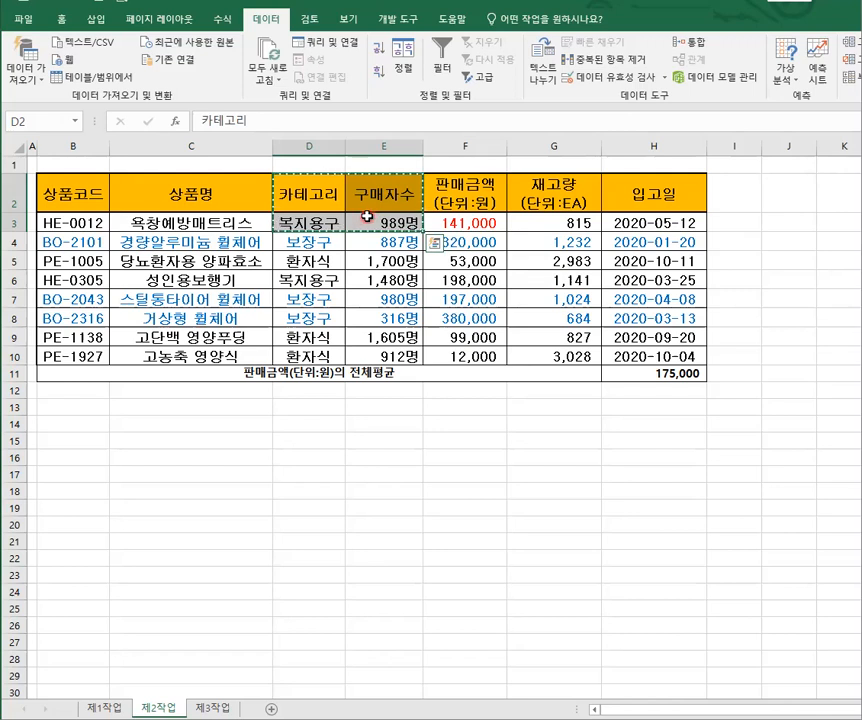
{"action": "left_click", "coordinate": [82, 427]}
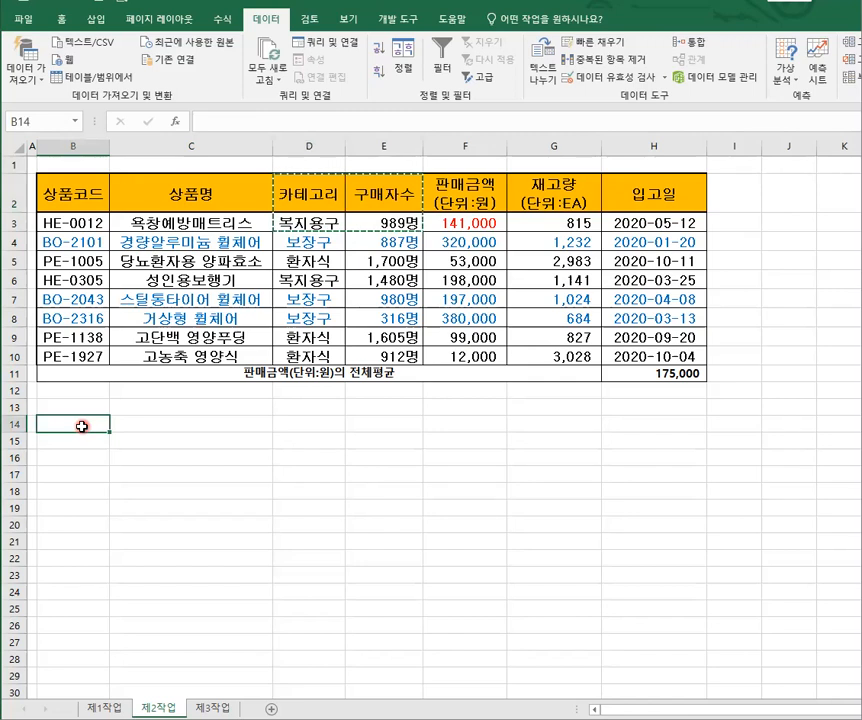
{"action": "right_click", "coordinate": [84, 427]}
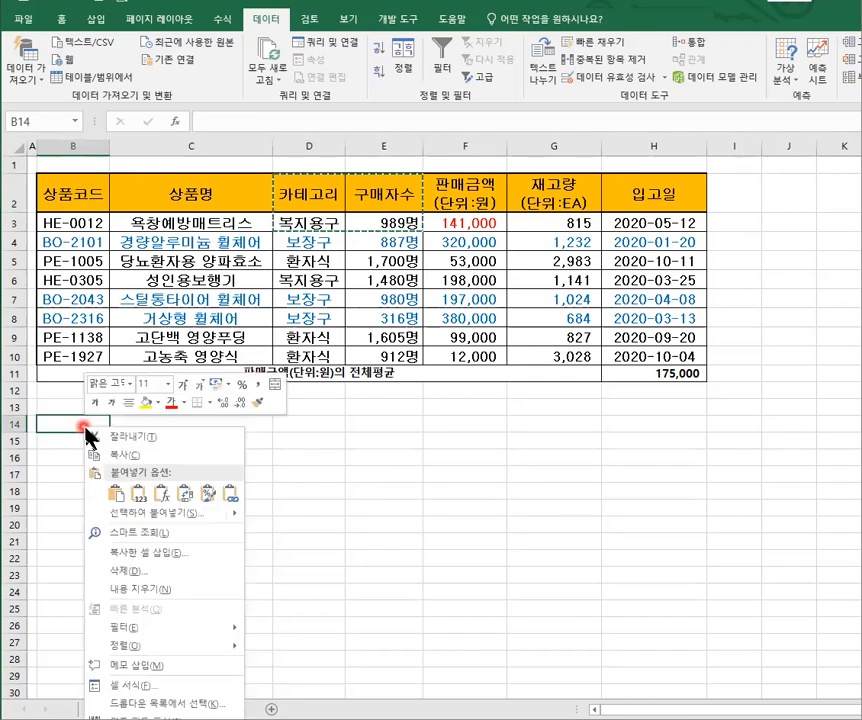
{"action": "left_click", "coordinate": [113, 332]}
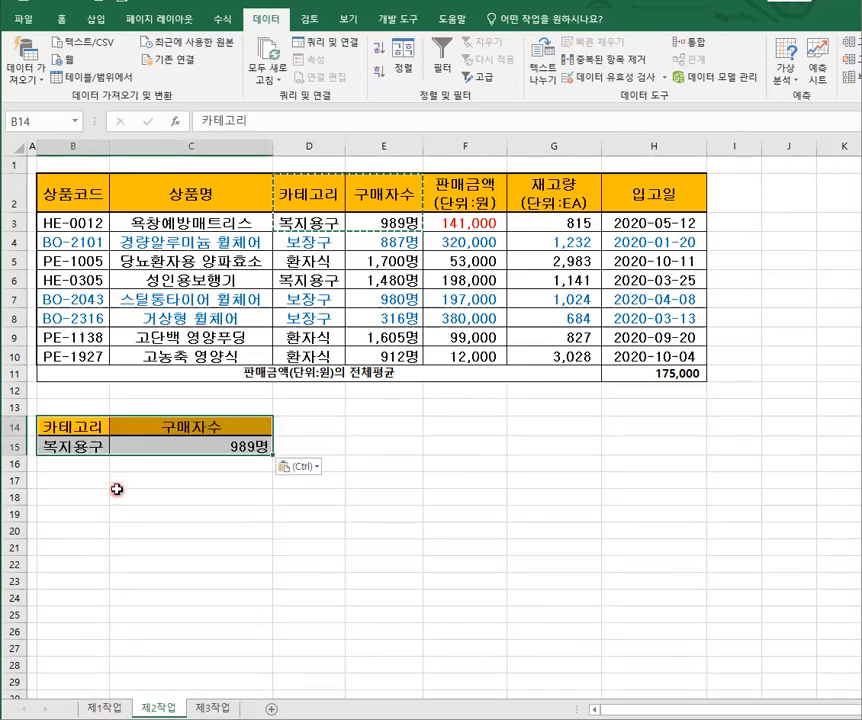
- Clear the pasted 구매자수 value in C15
{"action": "left_click", "coordinate": [199, 447]}
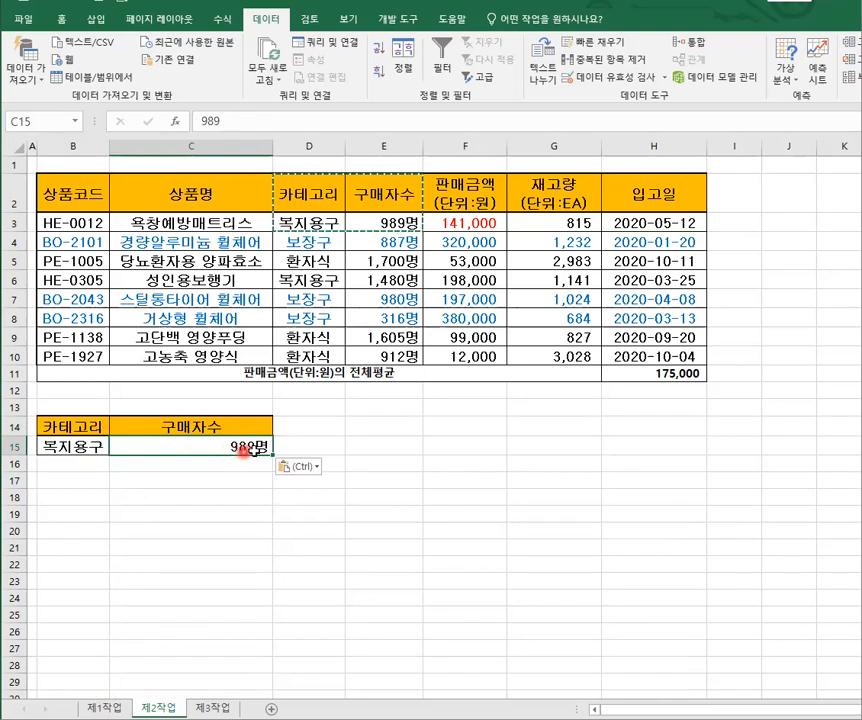
{"action": "key", "text": "Delete"}
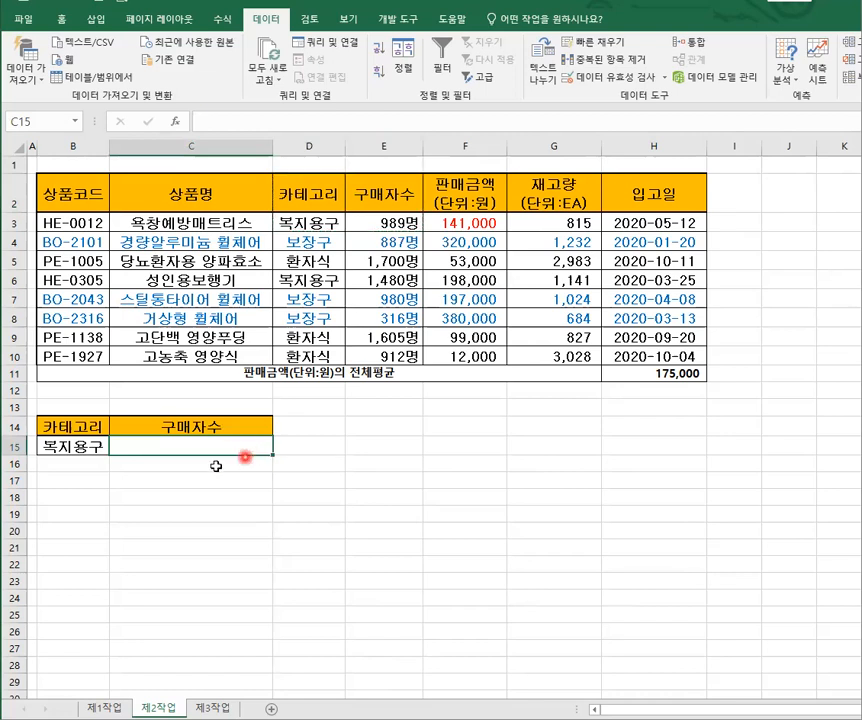
{"action": "left_click", "coordinate": [83, 427]}
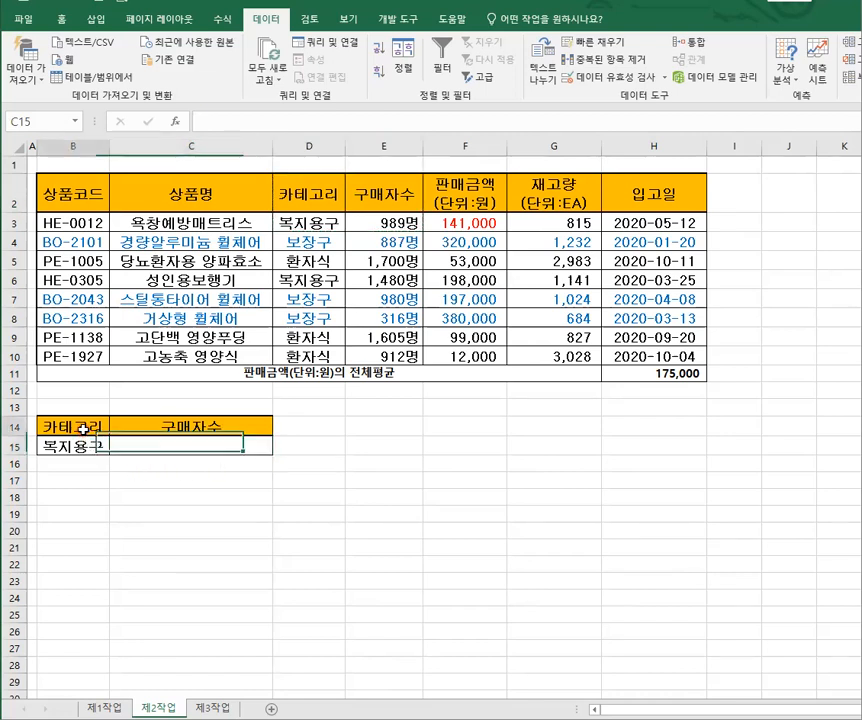
- Enter the condition >=1000 for 구매자수 in C16, one row below the 복지용구 condition
{"action": "left_click", "coordinate": [85, 450]}
{"action": "left_click", "coordinate": [82, 430]}
{"action": "left_click", "coordinate": [86, 447]}
{"action": "left_click", "coordinate": [88, 428]}
{"action": "left_click", "coordinate": [85, 446]}
{"action": "left_click", "coordinate": [173, 463]}
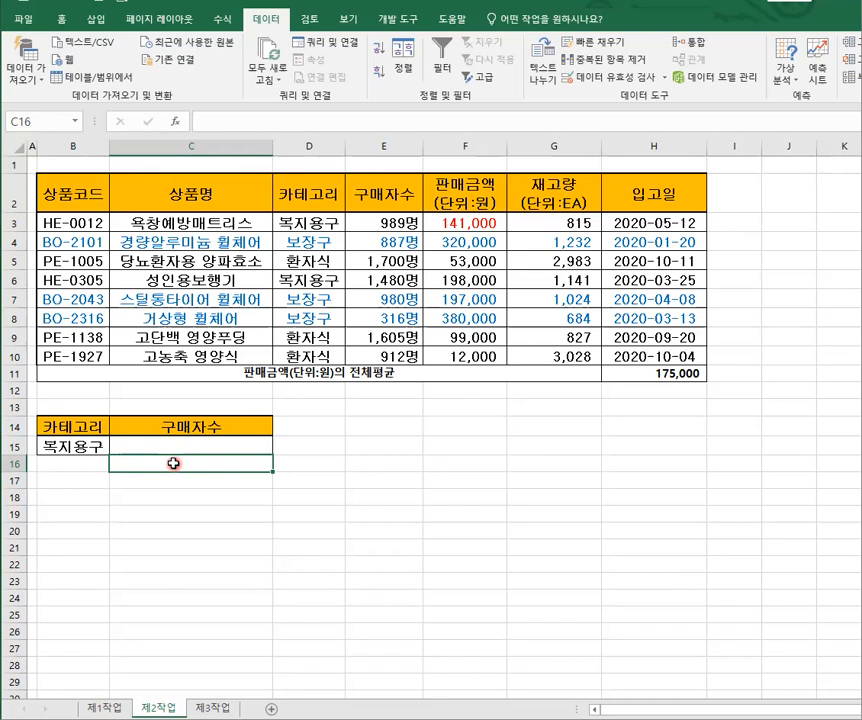
{"action": "type", "text": ">="}
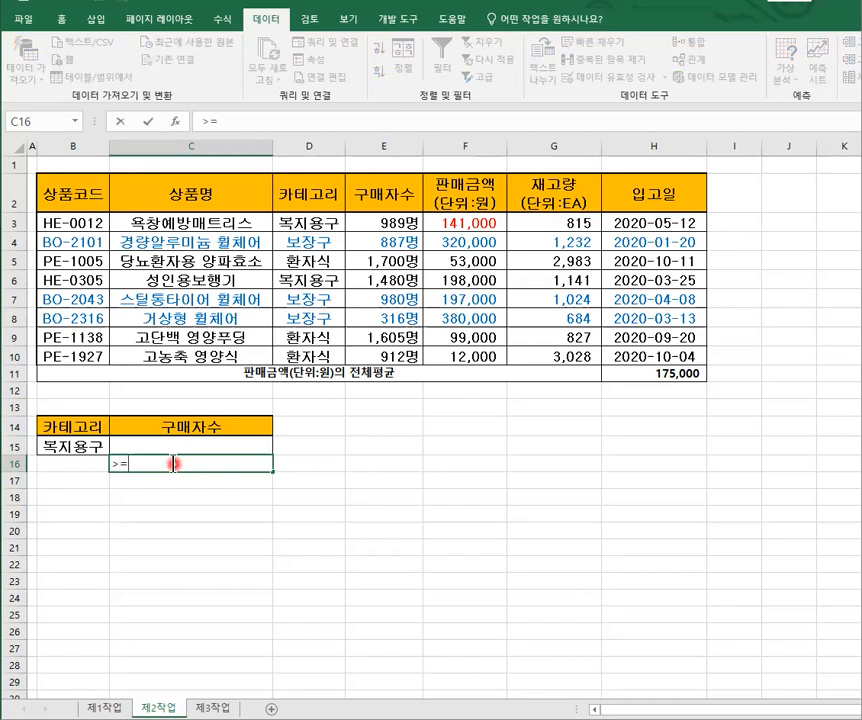
{"action": "type", "text": "1000"}
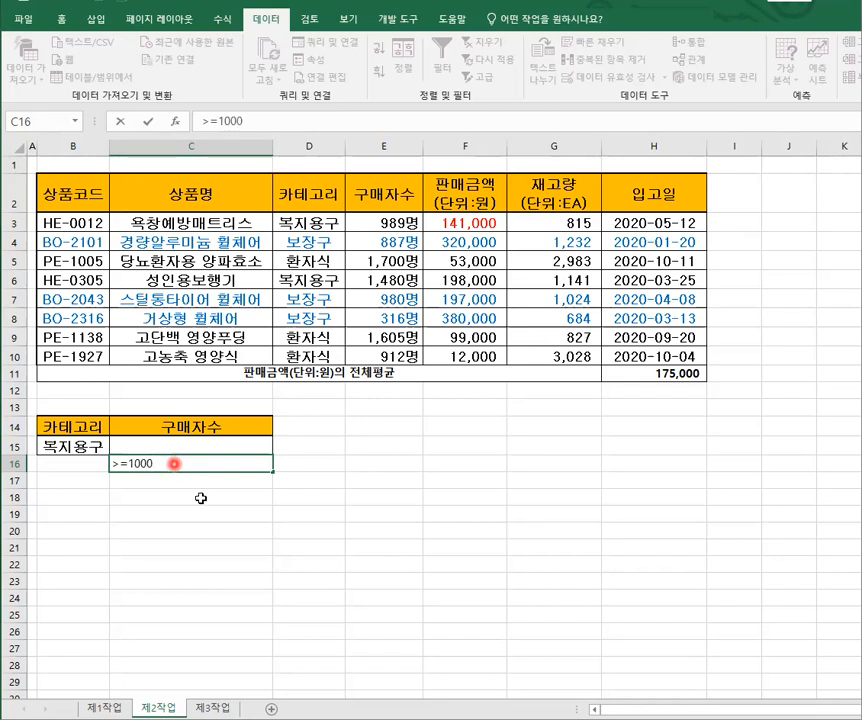
{"action": "key", "text": "Return"}
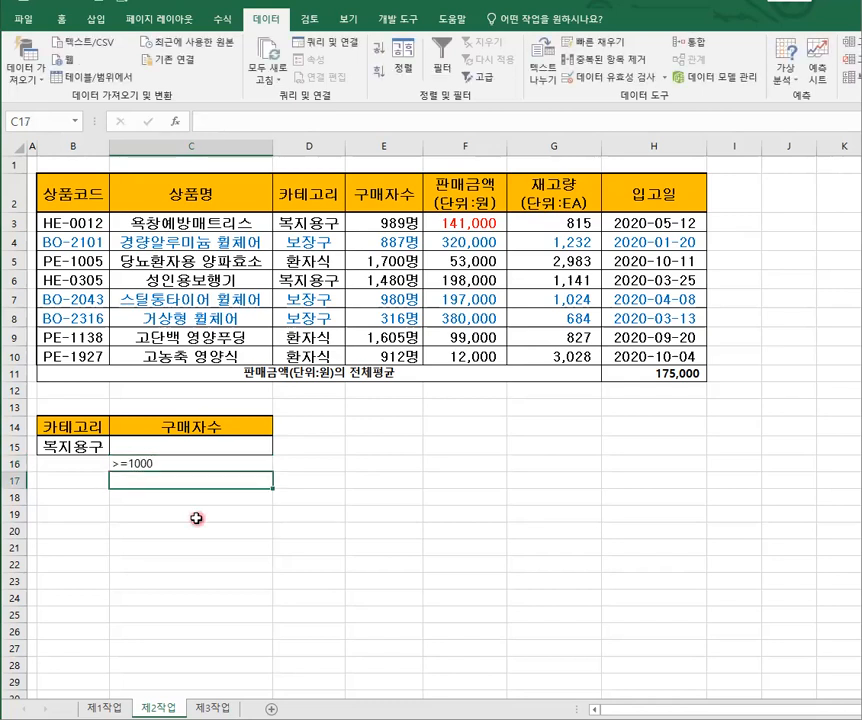
- Set the font size of the >=1000 condition in C16 to 14 and center it horizontally
{"action": "left_click", "coordinate": [175, 466]}
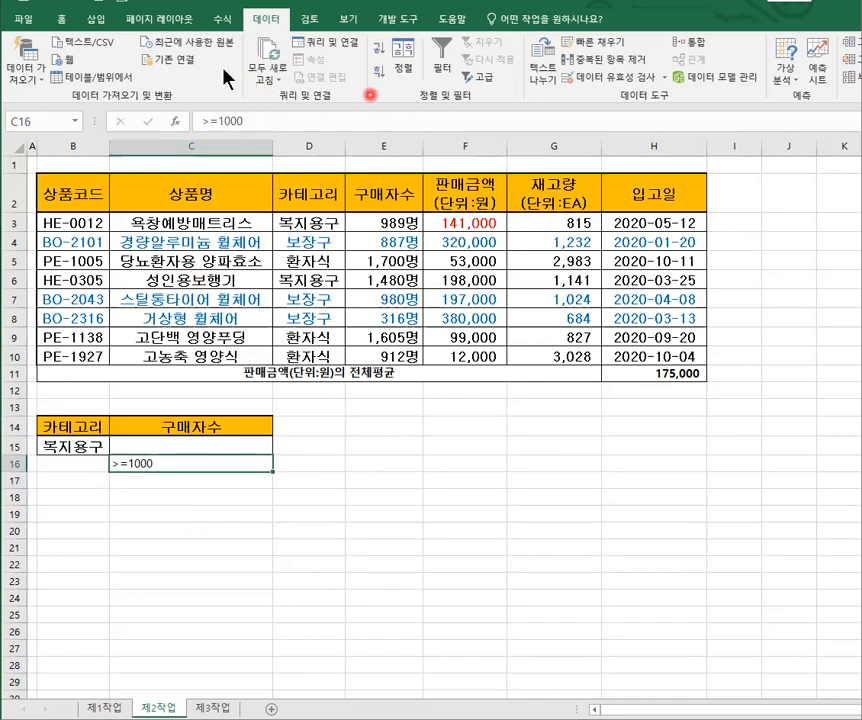
{"action": "left_click", "coordinate": [62, 19]}
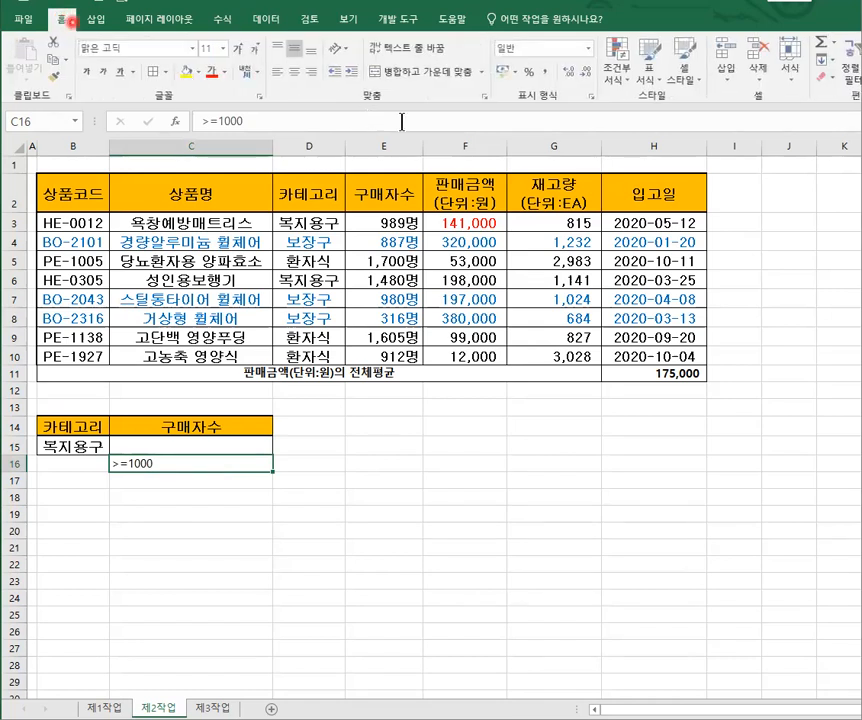
{"action": "left_click", "coordinate": [241, 50]}
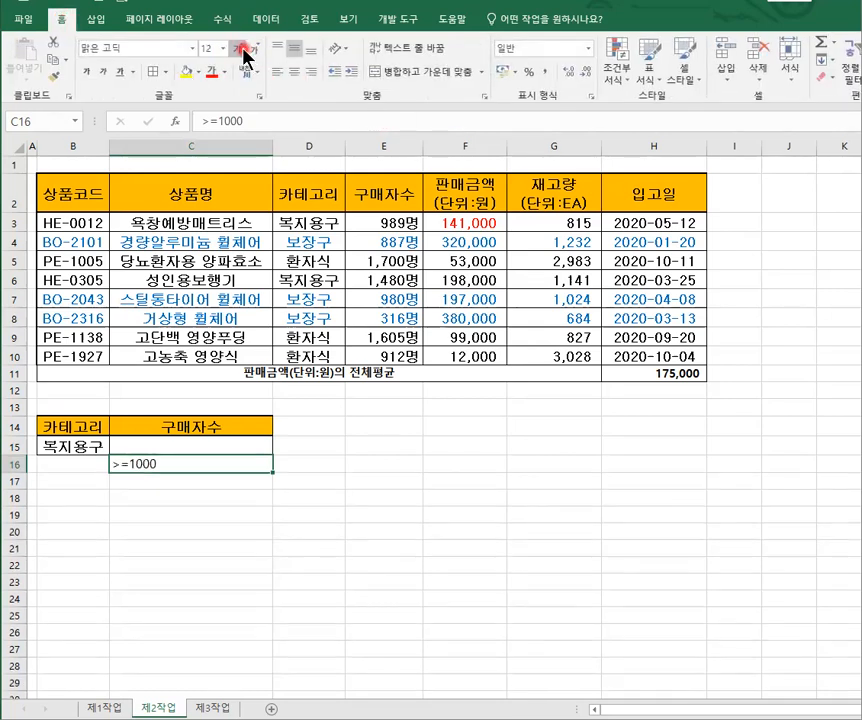
{"action": "left_click", "coordinate": [243, 52]}
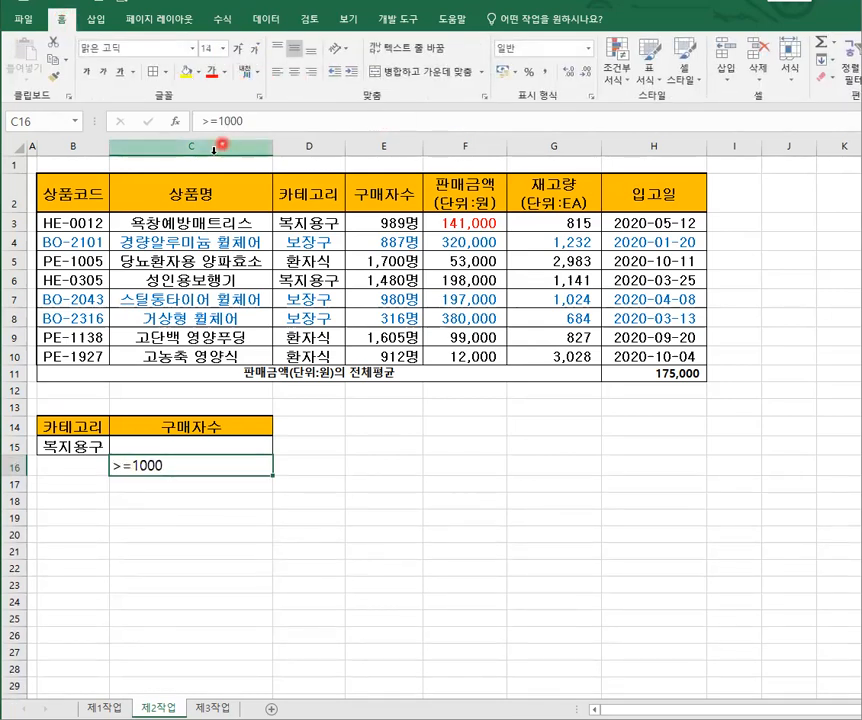
{"action": "left_click", "coordinate": [293, 72]}
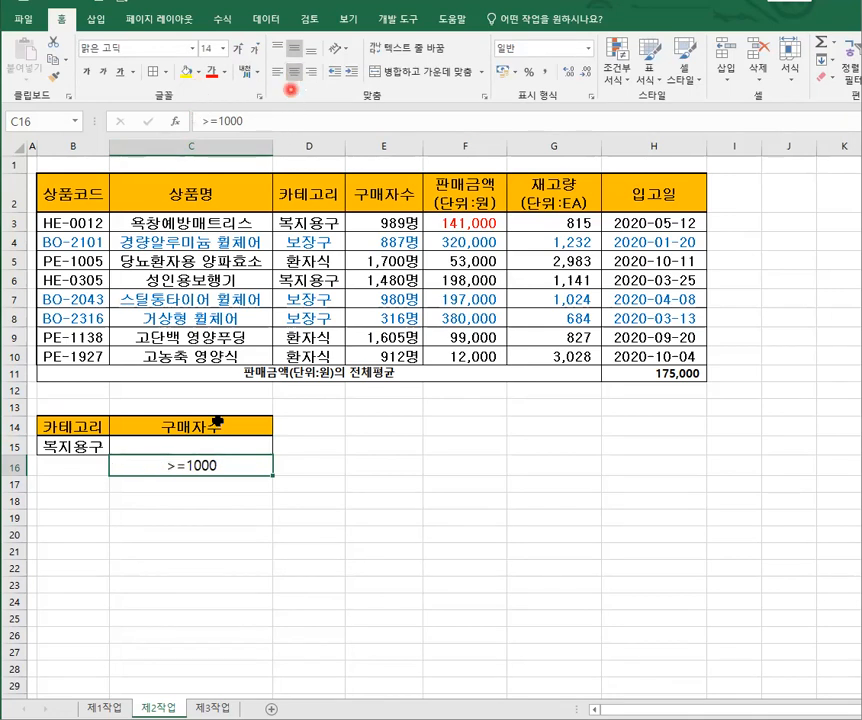
- Apply cell borders to the whole criteria range B14:C16
{"action": "left_click", "coordinate": [189, 558]}
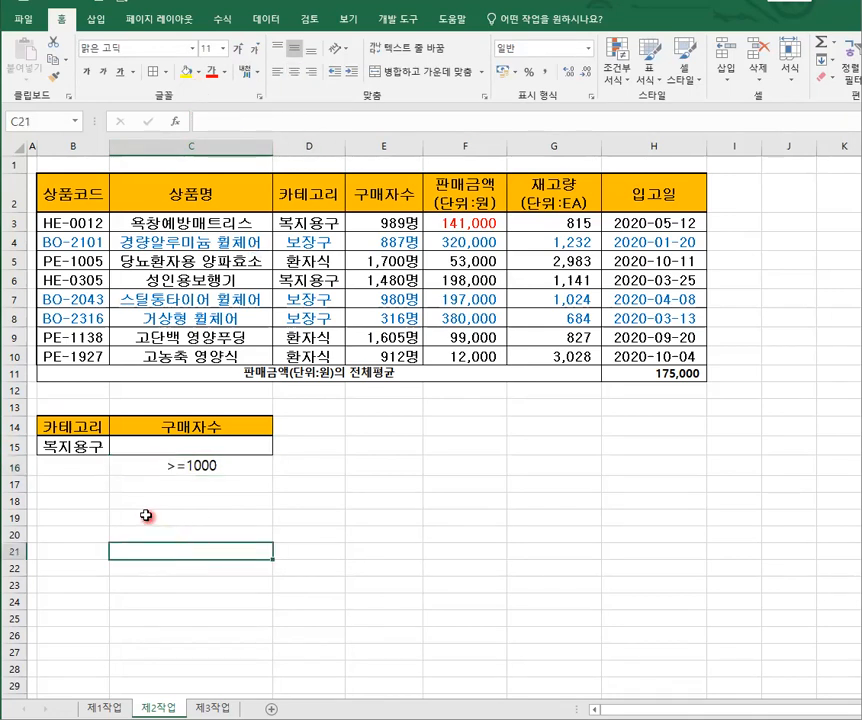
{"action": "left_click_drag", "start_coordinate": [78, 429], "coordinate": [195, 462]}
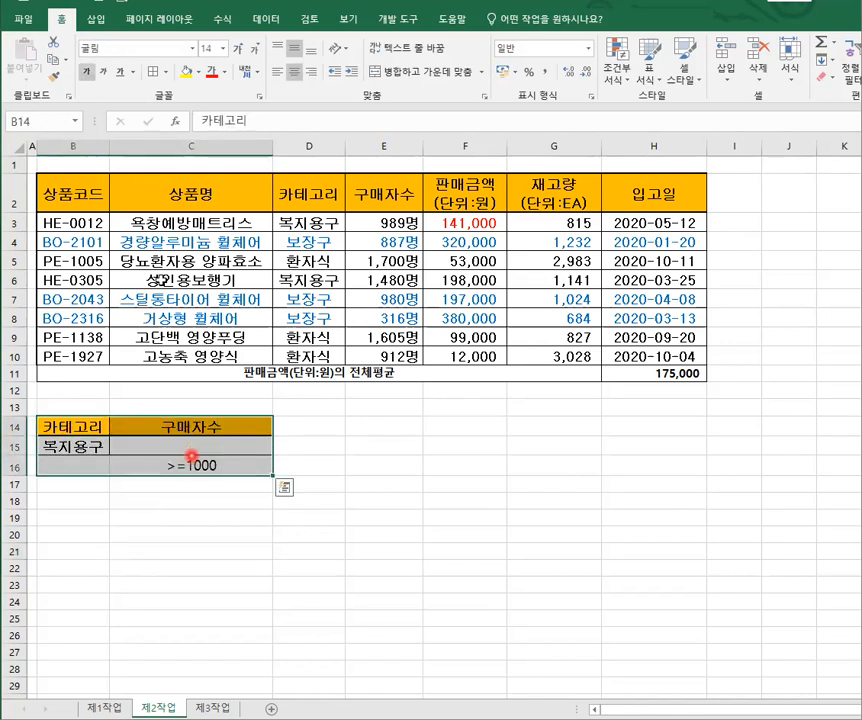
{"action": "left_click", "coordinate": [154, 72]}
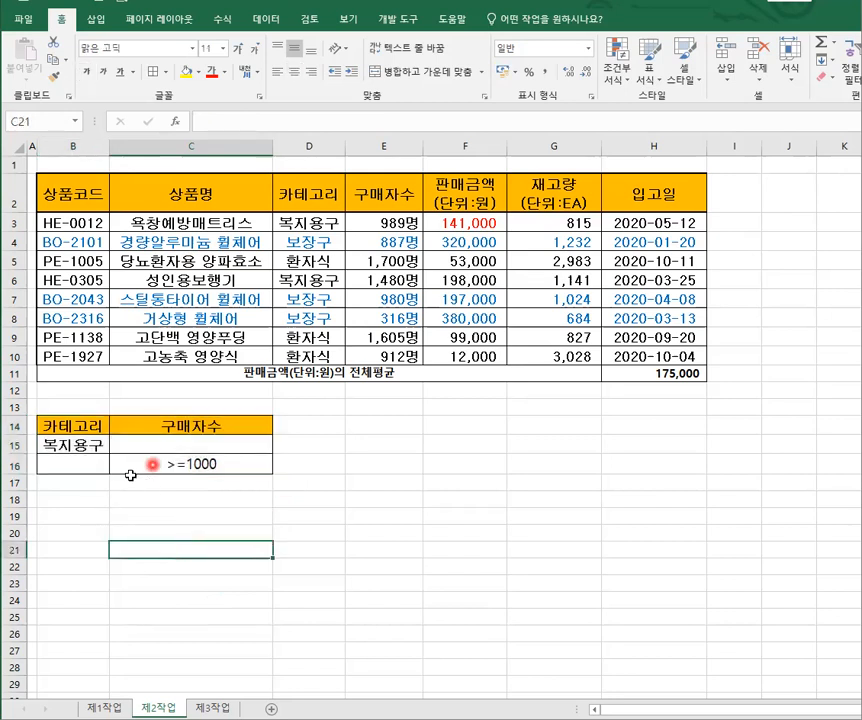
- Review the criteria range B14:C16, checking the 카테고리 and 구매자수 headers and the row each condition is on
{"action": "left_click", "coordinate": [73, 431]}
{"action": "left_click", "coordinate": [229, 426]}
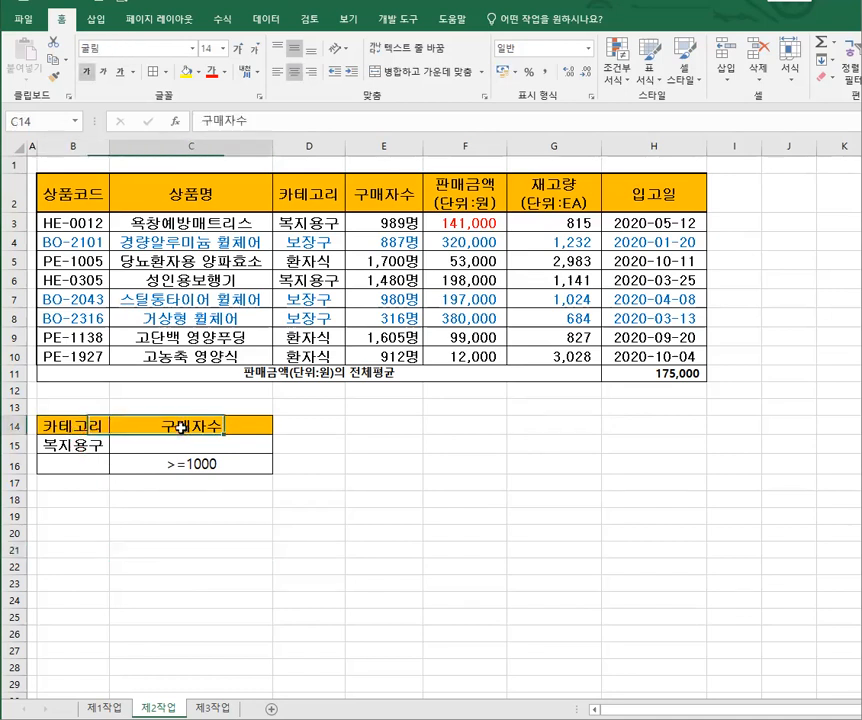
{"action": "left_click", "coordinate": [93, 443]}
{"action": "left_click", "coordinate": [207, 464]}
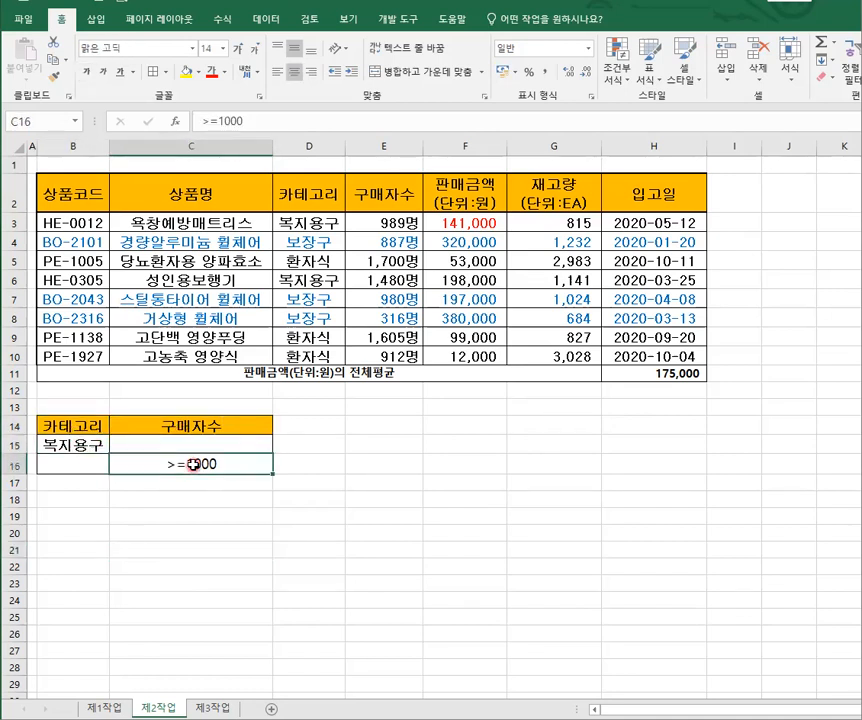
{"action": "left_click", "coordinate": [77, 427]}
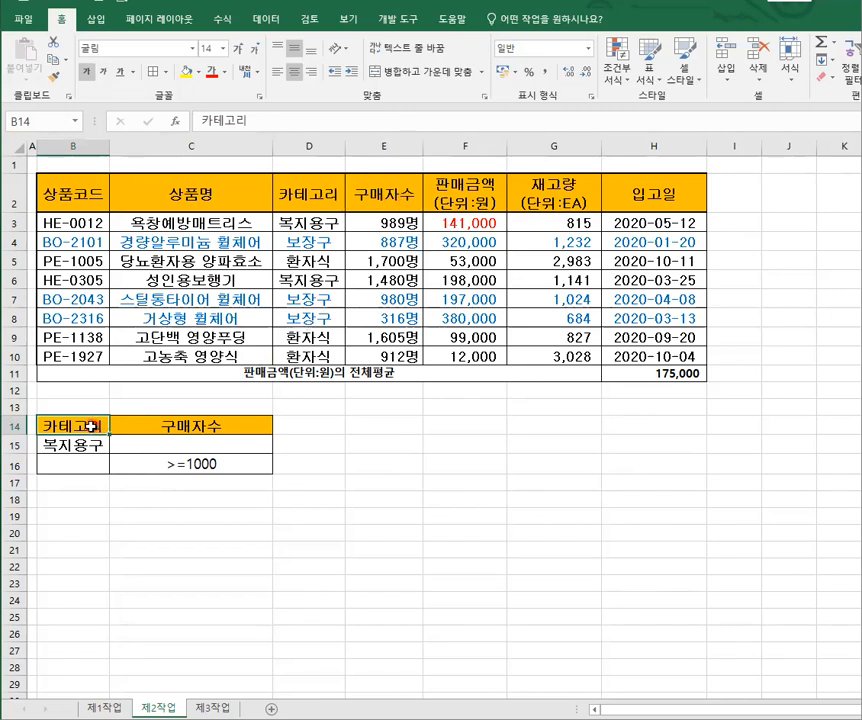
{"action": "left_click", "coordinate": [160, 428]}
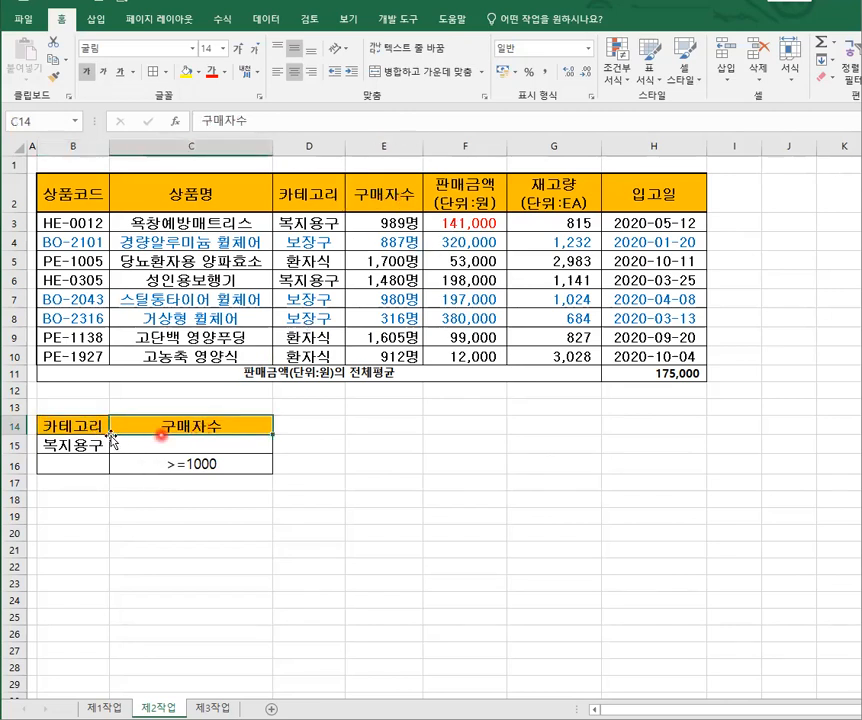
{"action": "left_click", "coordinate": [95, 428]}
{"action": "left_click", "coordinate": [175, 428]}
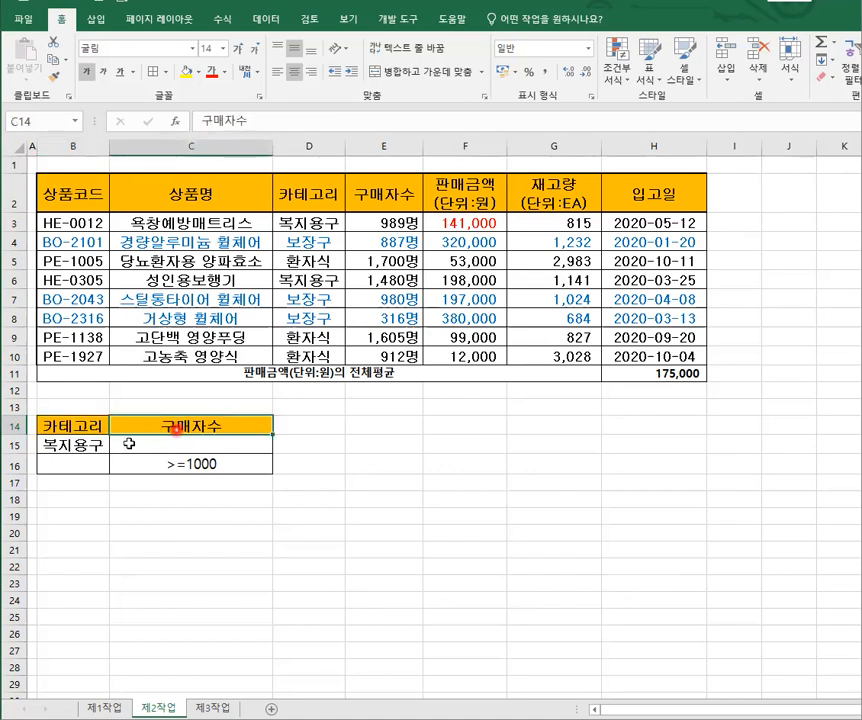
{"action": "left_click", "coordinate": [87, 448]}
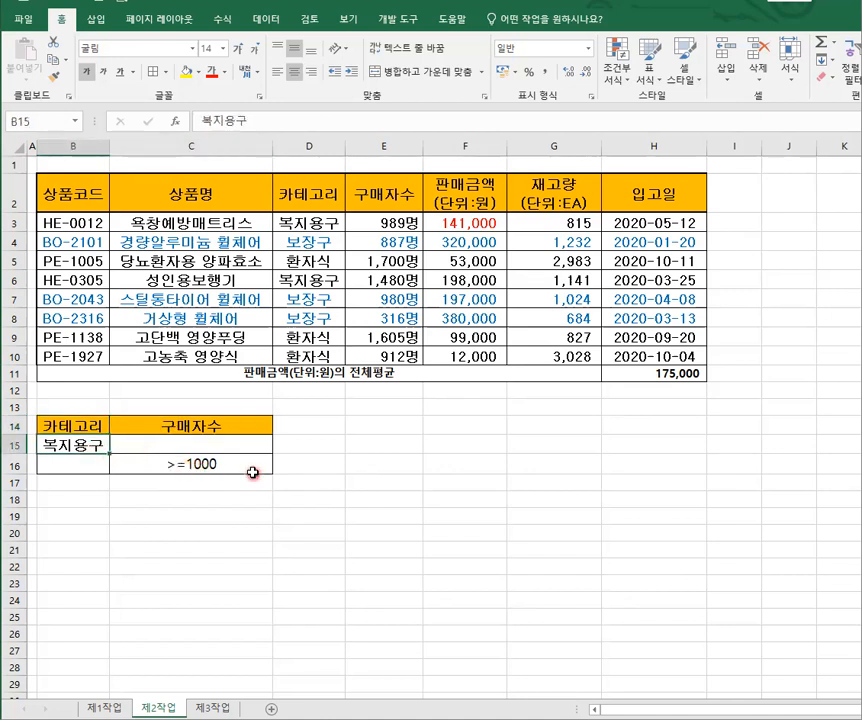
- Add the note OR조건 in D15 beside the criteria range
{"action": "left_click", "coordinate": [318, 447]}
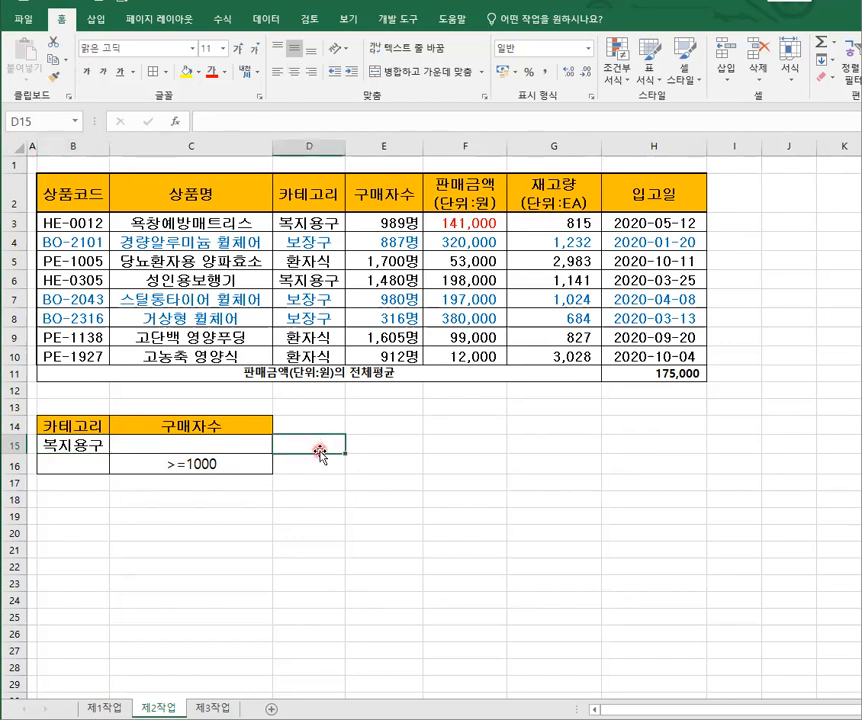
{"action": "type", "text": "OR"}
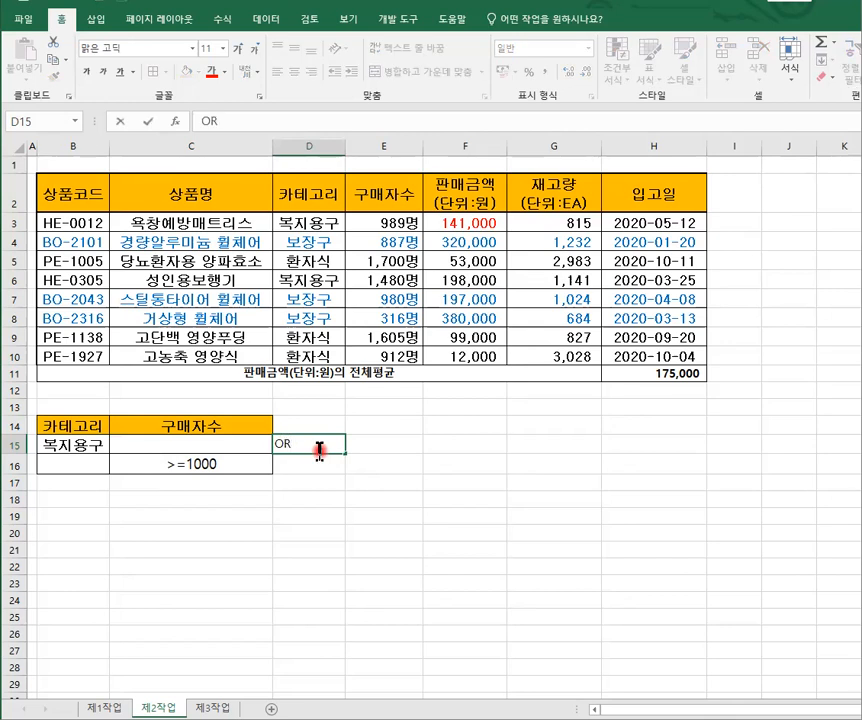
{"action": "type", "text": "조건"}
{"action": "key", "text": "Return"}
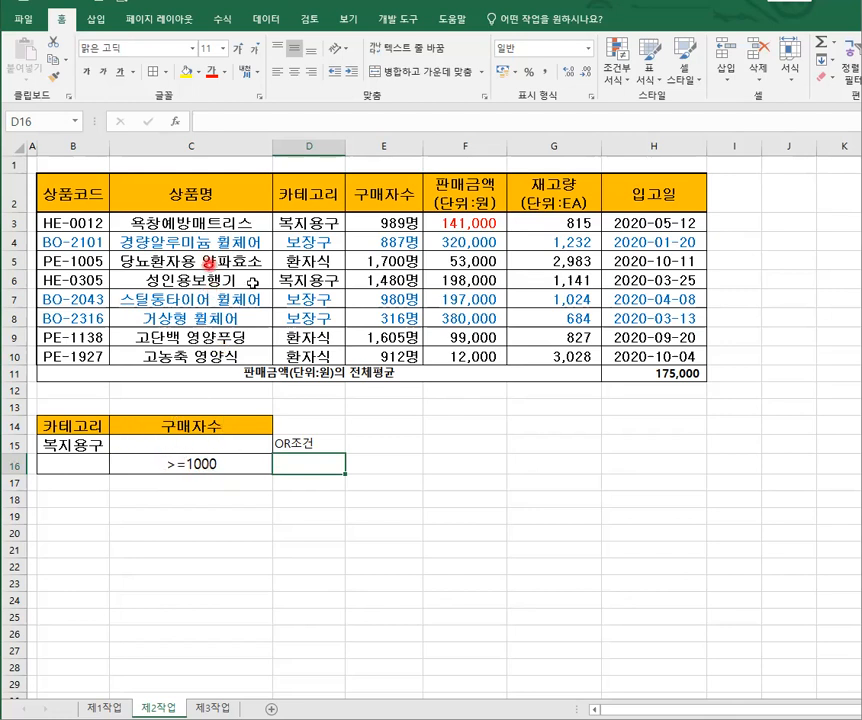
- Open the Advanced Filter for the product table with list range B2:H10 and criteria range B14:C16
{"action": "left_click", "coordinate": [66, 503]}
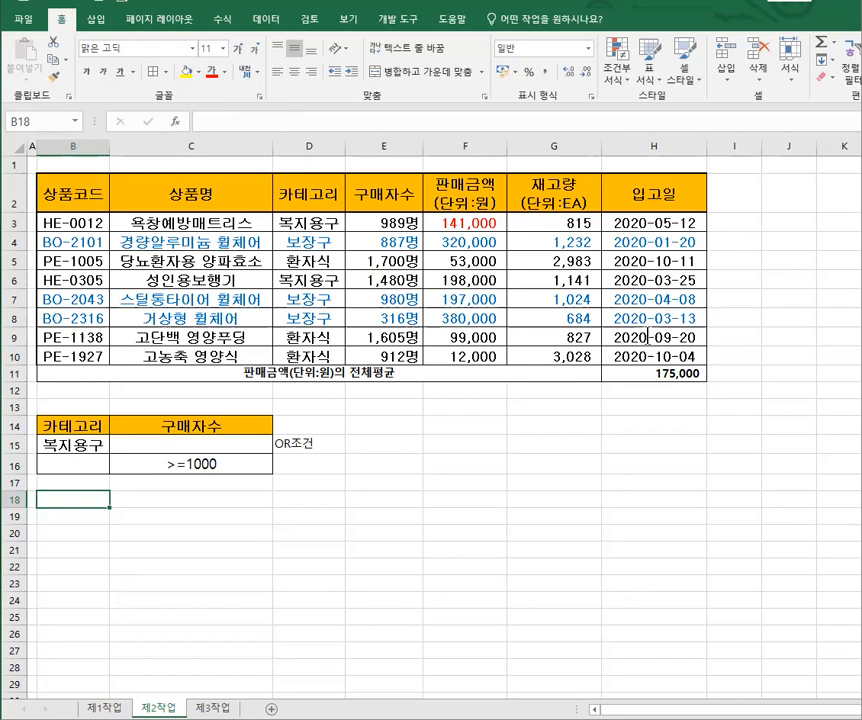
{"action": "left_click", "coordinate": [249, 22]}
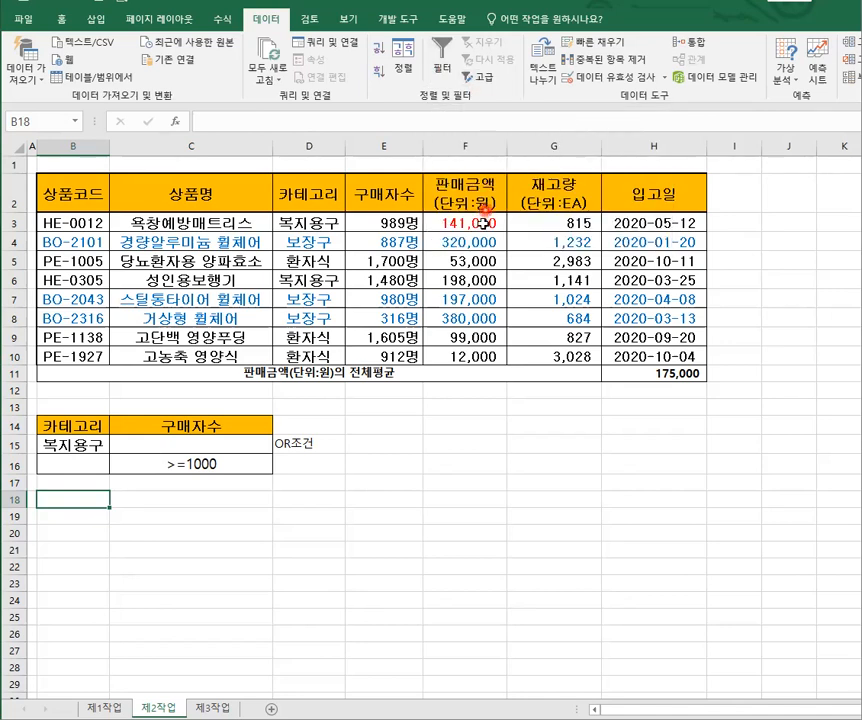
{"action": "left_click", "coordinate": [331, 268]}
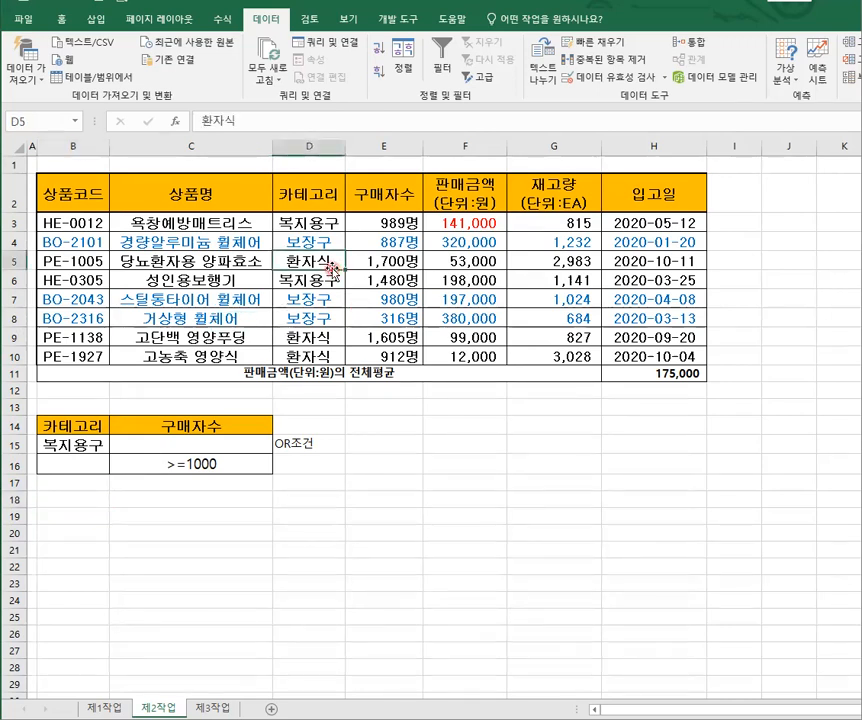
{"action": "left_click", "coordinate": [321, 263]}
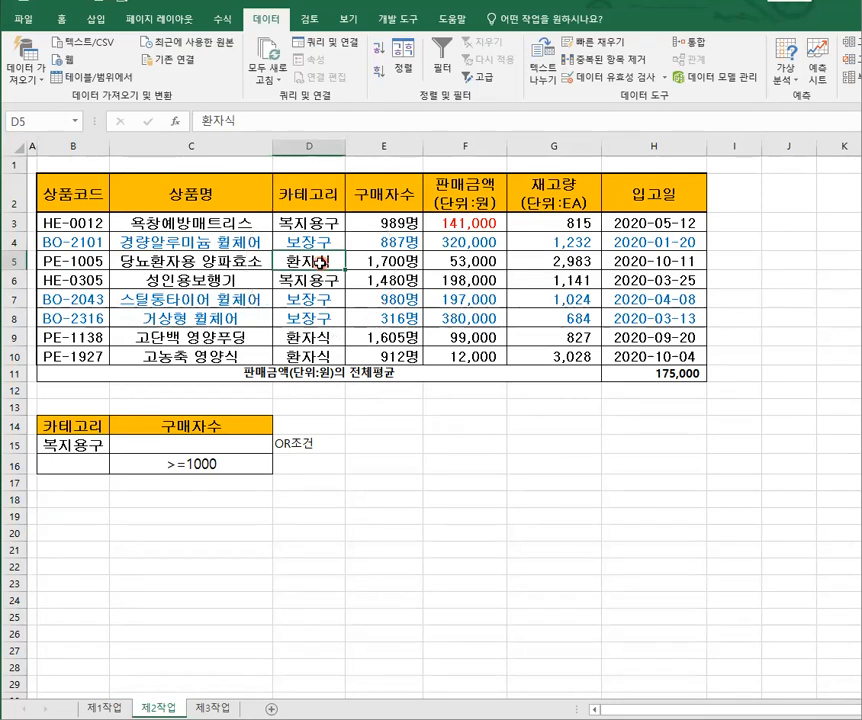
{"action": "key", "text": "ctrl"}
{"action": "left_click", "coordinate": [488, 80]}
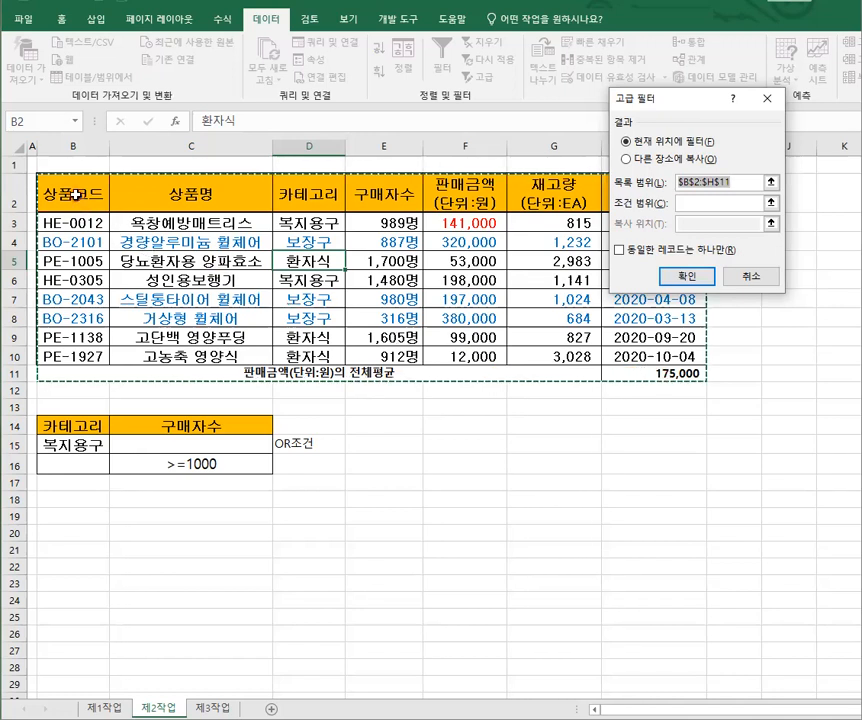
{"action": "left_click_drag", "start_coordinate": [76, 195], "coordinate": [662, 352]}
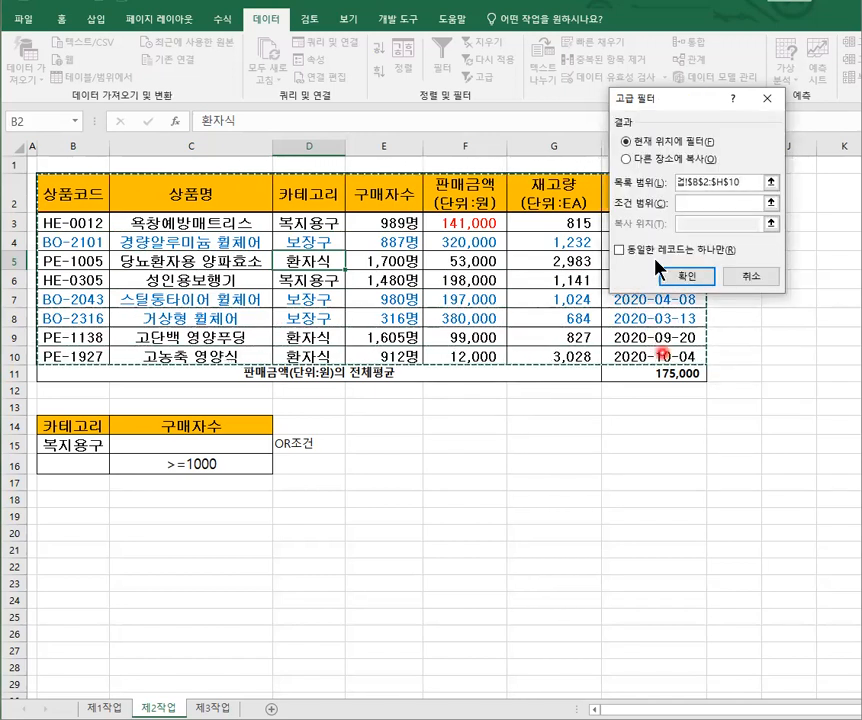
{"action": "left_click", "coordinate": [687, 203]}
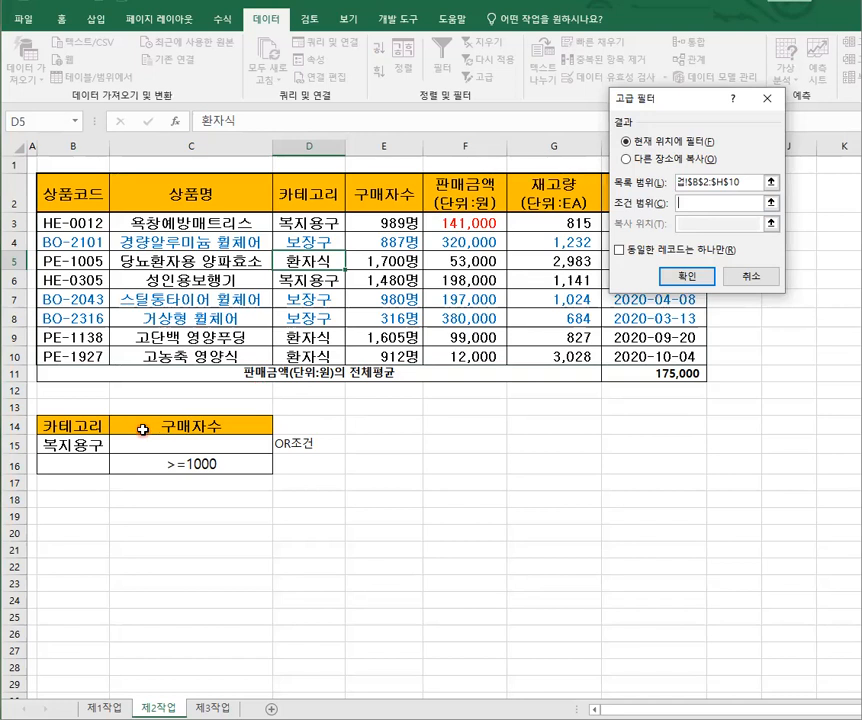
{"action": "left_click", "coordinate": [59, 426]}
{"action": "left_click_drag", "start_coordinate": [80, 427], "coordinate": [113, 458]}
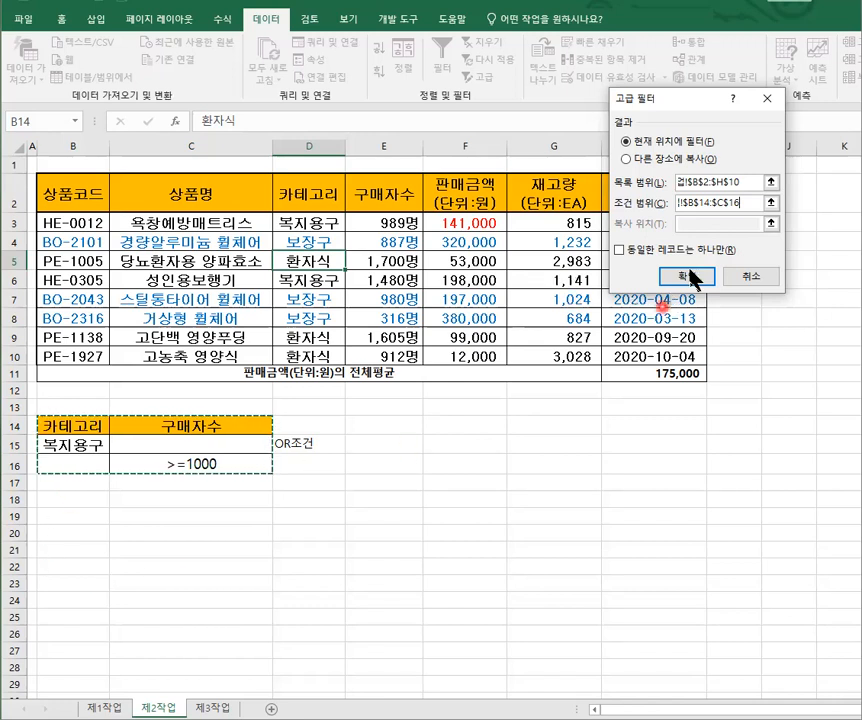
- Set the Advanced Filter to copy its results to another location starting at B18, and run it
{"action": "left_click", "coordinate": [626, 159]}
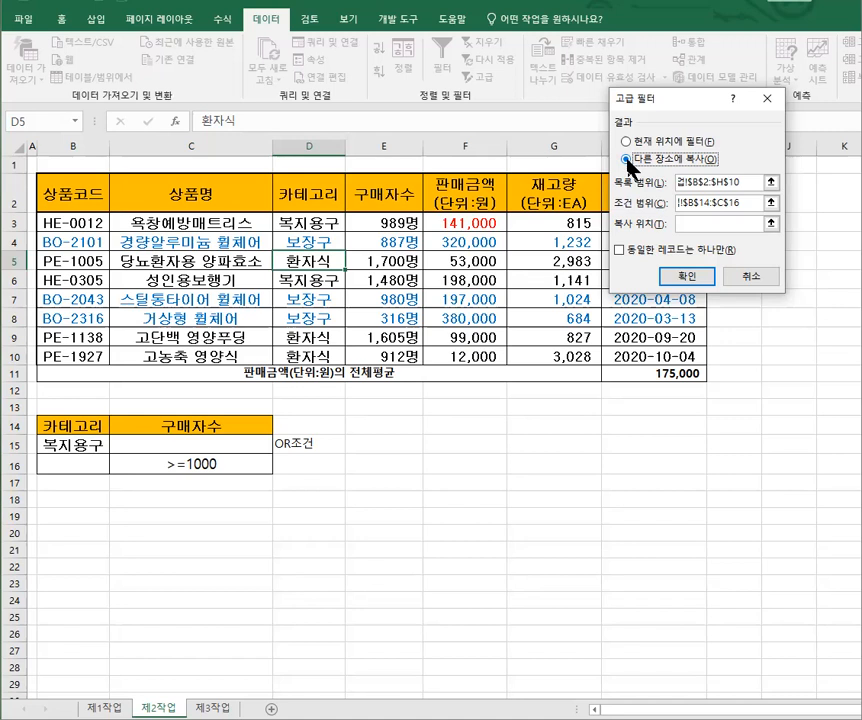
{"action": "left_click", "coordinate": [681, 223]}
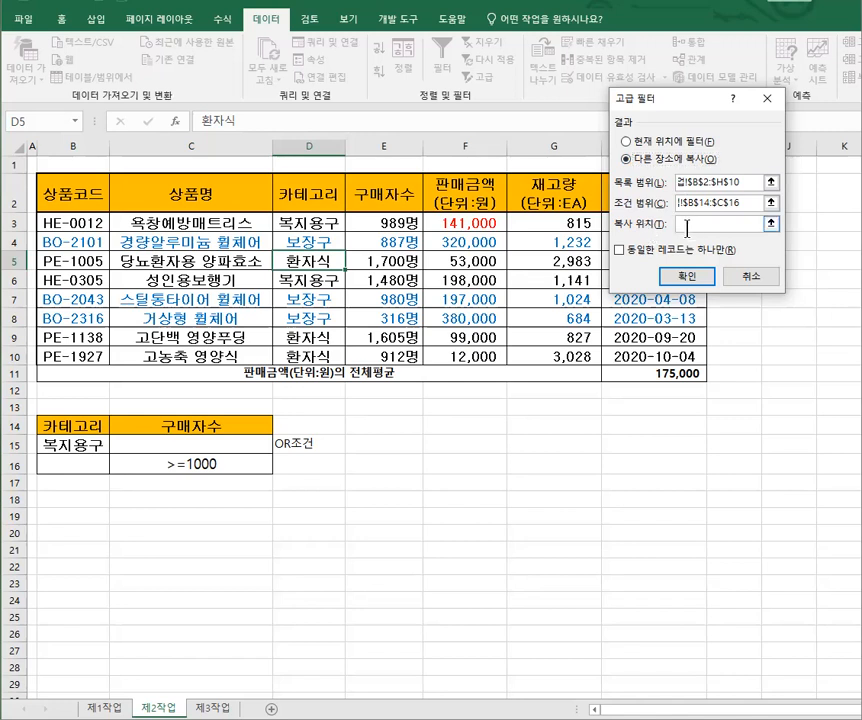
{"action": "left_click", "coordinate": [686, 224]}
{"action": "left_click", "coordinate": [73, 503]}
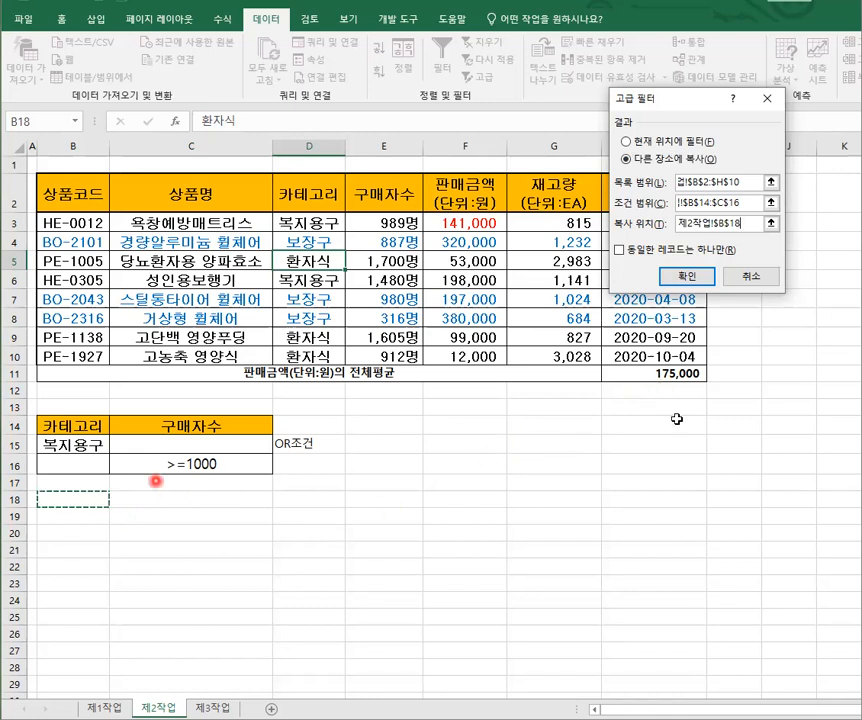
{"action": "left_click", "coordinate": [692, 279]}
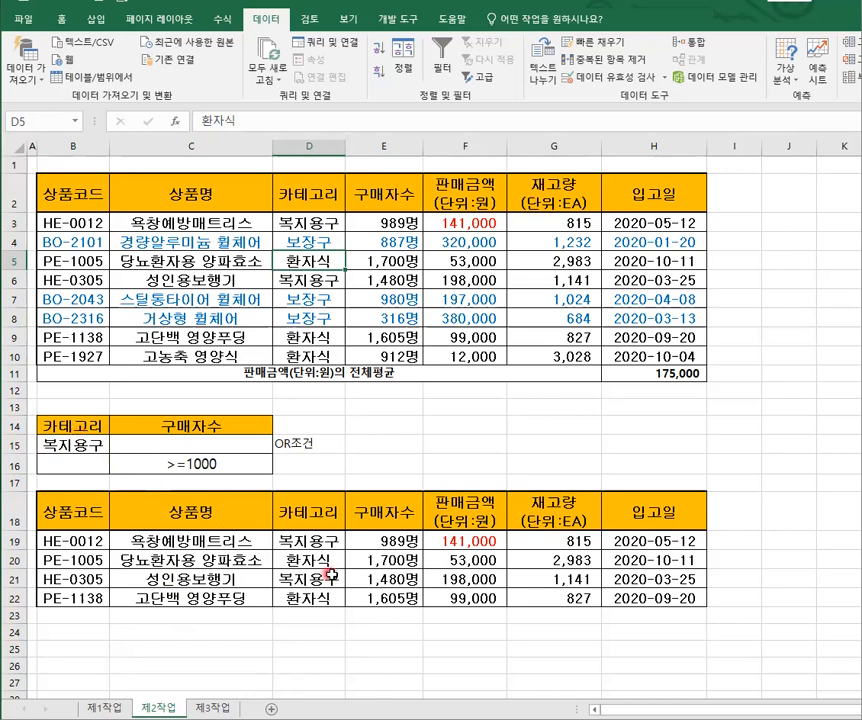
{"action": "left_click", "coordinate": [327, 540]}
{"action": "left_click", "coordinate": [330, 578]}
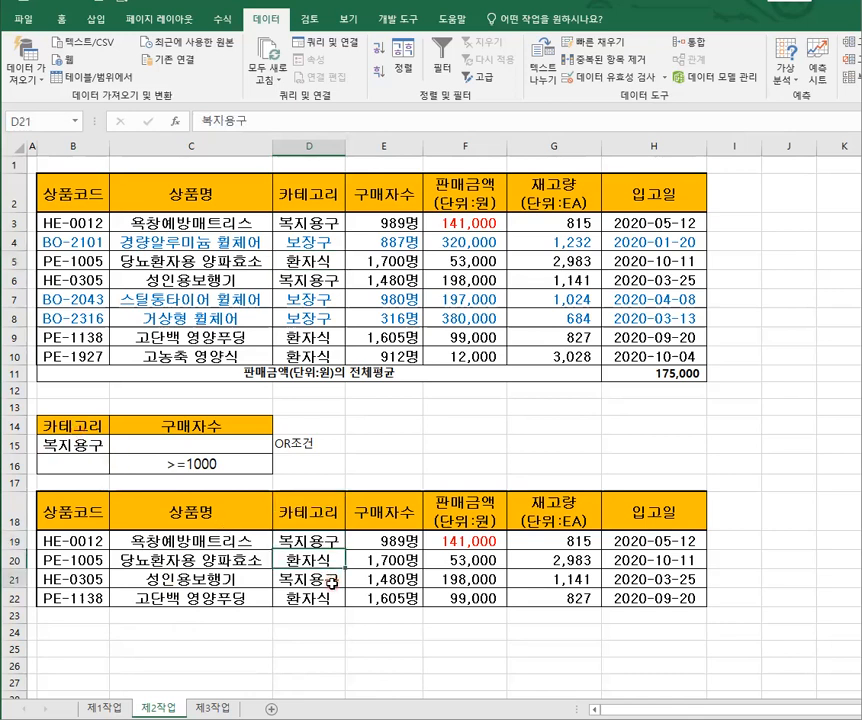
{"action": "left_click", "coordinate": [306, 541]}
{"action": "left_click", "coordinate": [323, 579]}
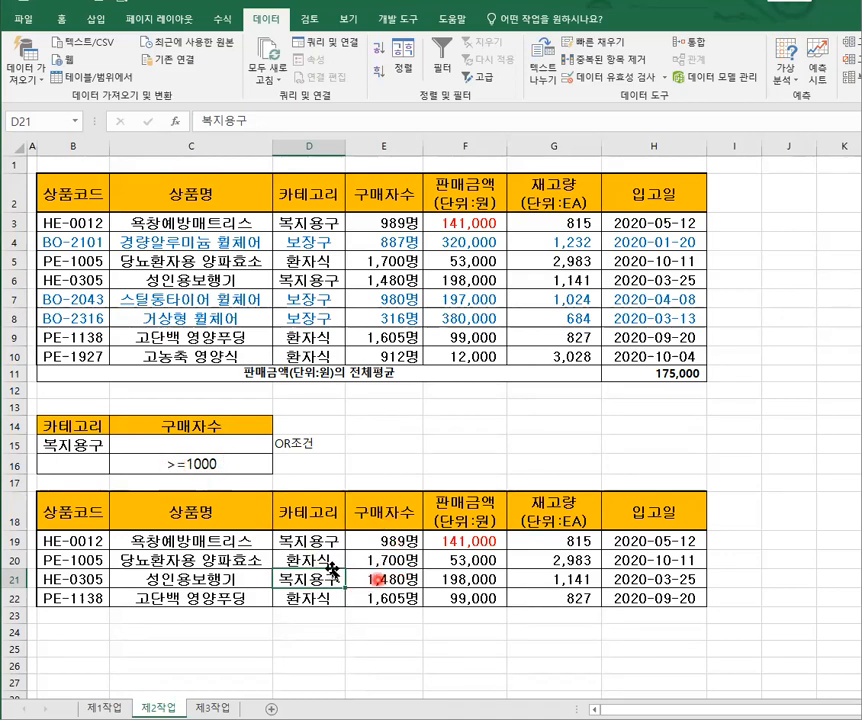
- Check the 구매자수 values of the two 환자식 rows in the extracted results below B18
{"action": "left_click", "coordinate": [383, 562]}
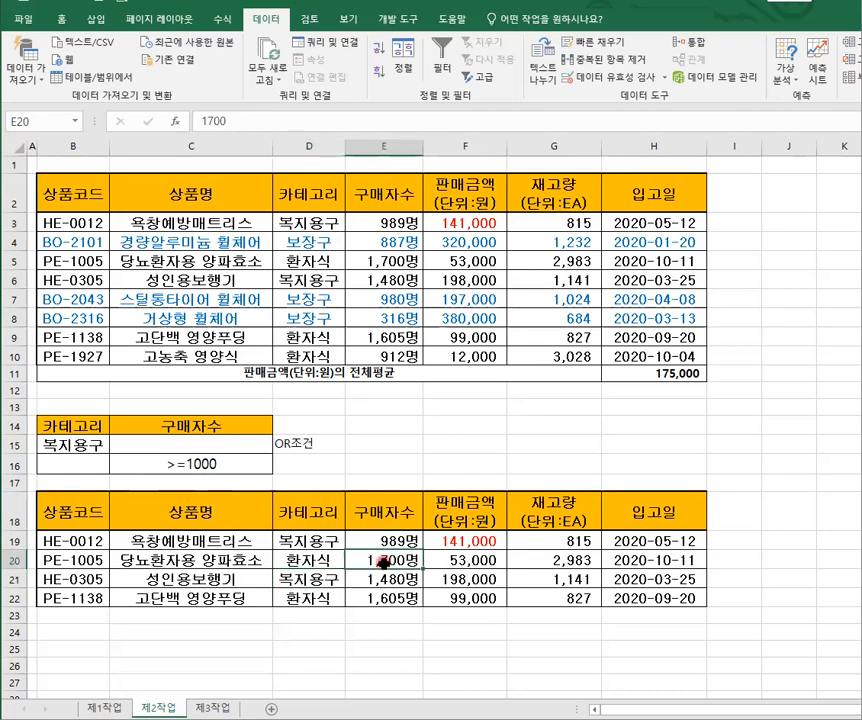
{"action": "left_click", "coordinate": [393, 605]}
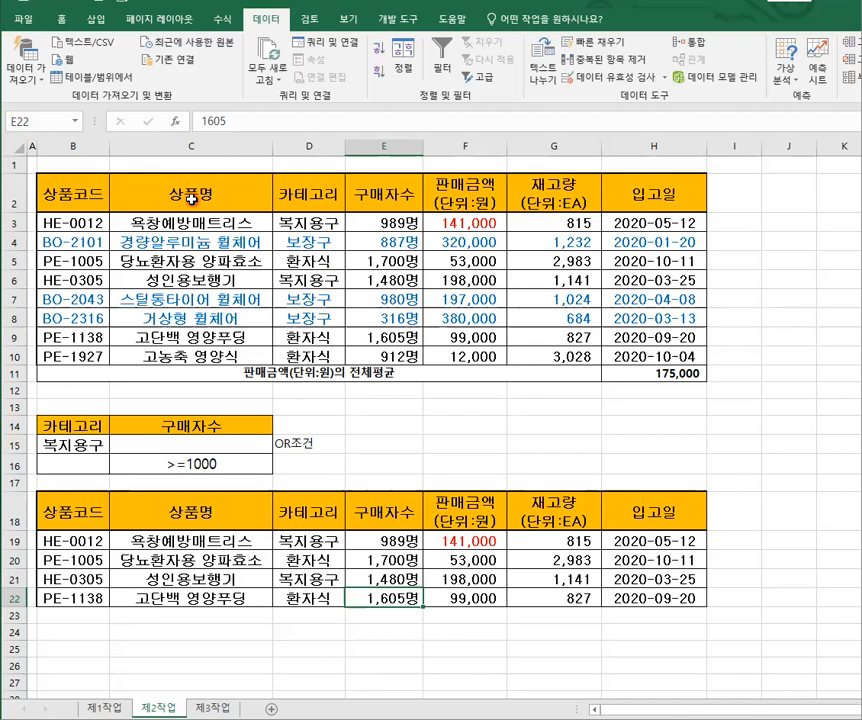
- Copy only the 상품코드, 상품명, 판매금액 and 재고량 headers from row 2 of the product table
{"action": "left_click", "coordinate": [43, 198]}
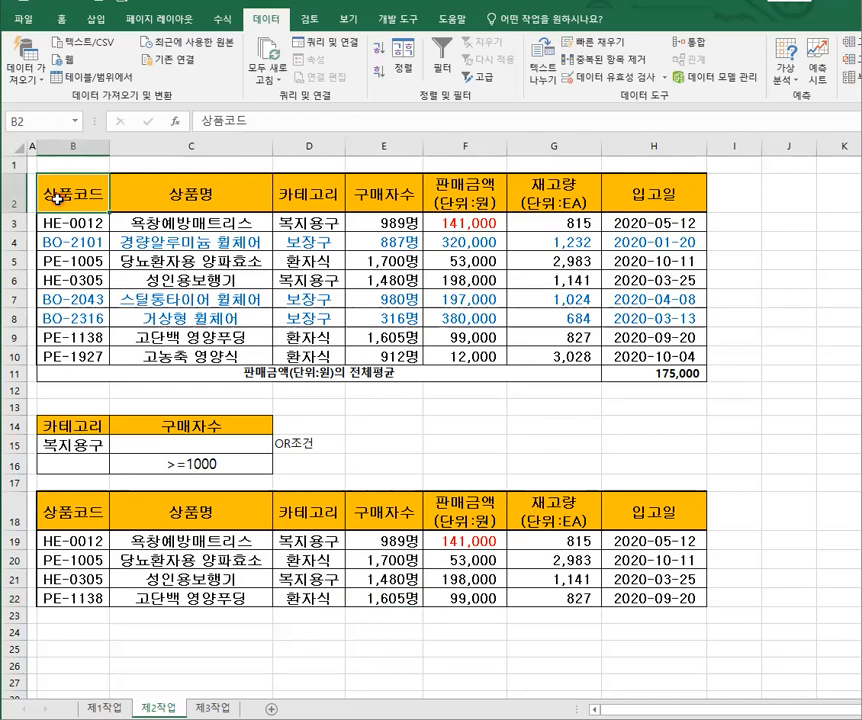
{"action": "left_click_drag", "start_coordinate": [43, 198], "coordinate": [160, 197]}
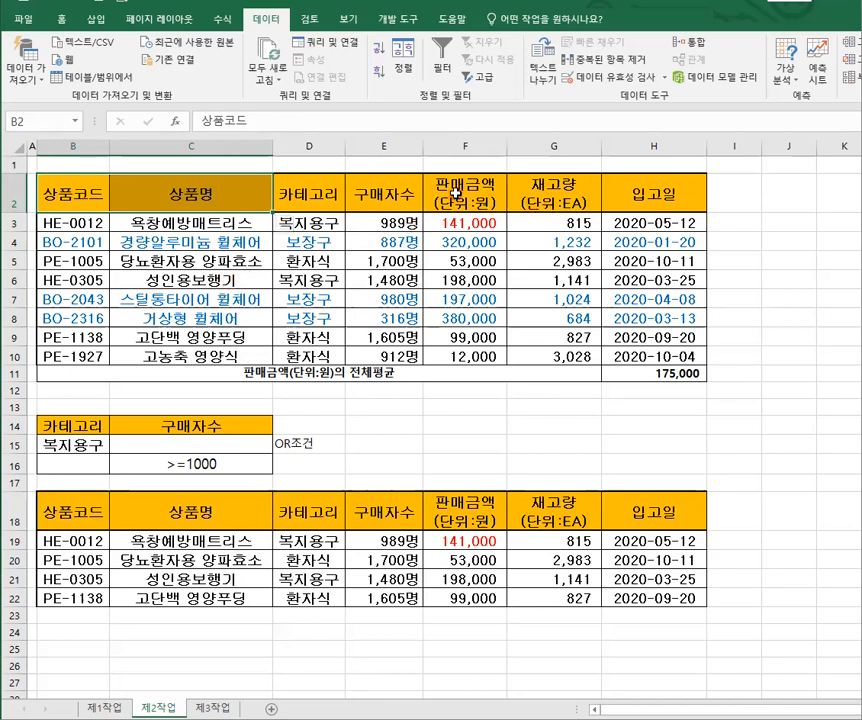
{"action": "left_click_drag", "start_coordinate": [455, 196], "coordinate": [544, 192]}
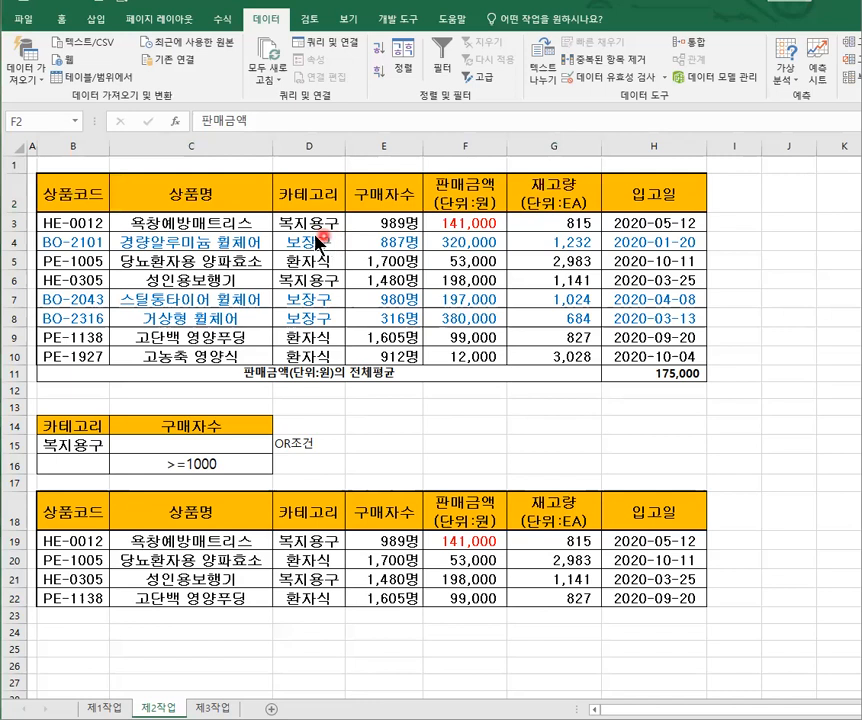
{"action": "left_click_drag", "start_coordinate": [106, 198], "coordinate": [82, 196], "text": "ctrl"}
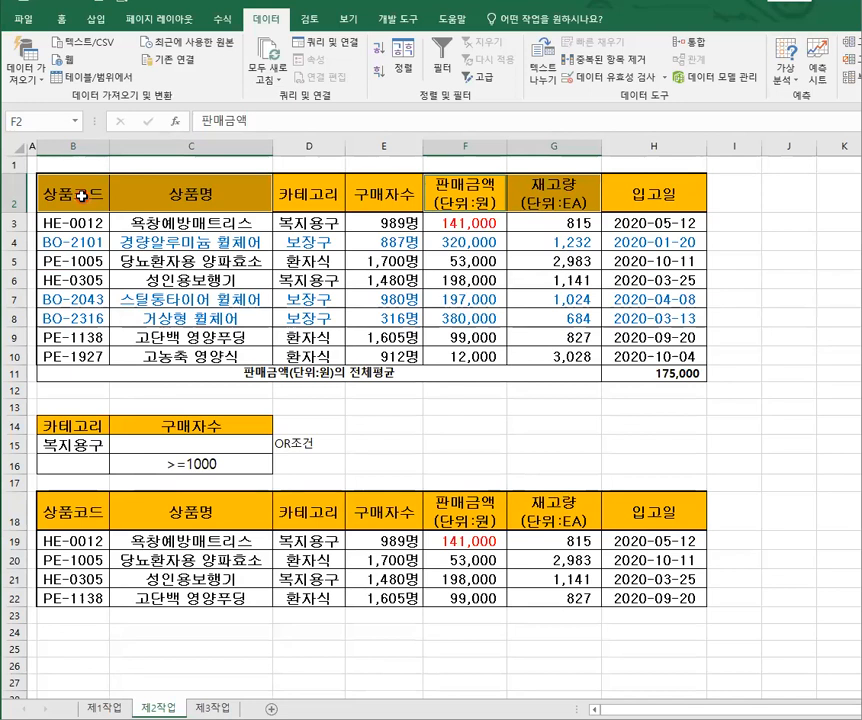
{"action": "key", "text": "ctrl+c"}
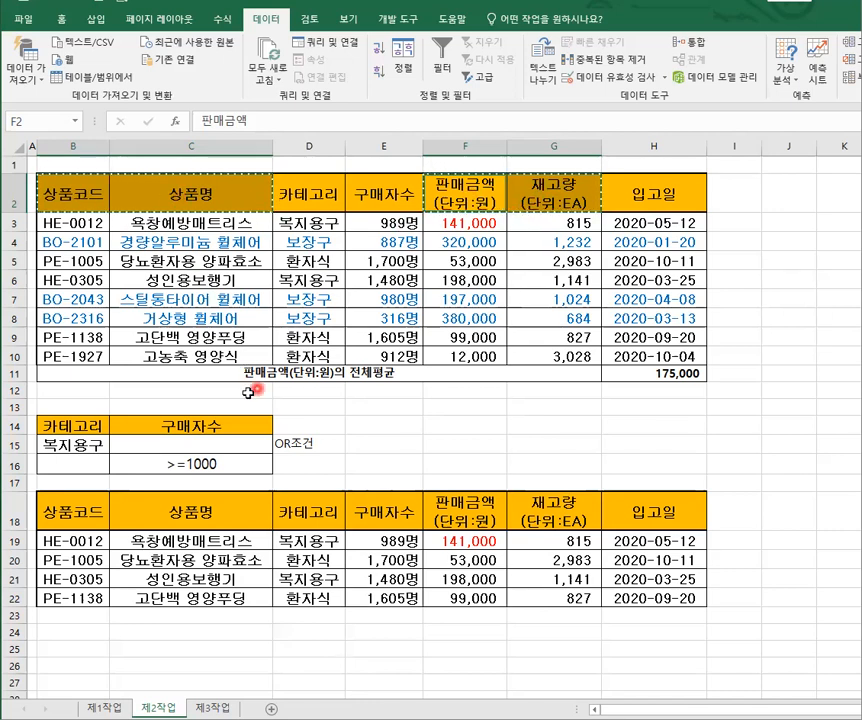
- Paste the four copied headers into row 24 starting at B24, and clear the copy selection
{"action": "scroll", "coordinate": [249, 393], "scroll_direction": "down", "scroll_amount": 2}
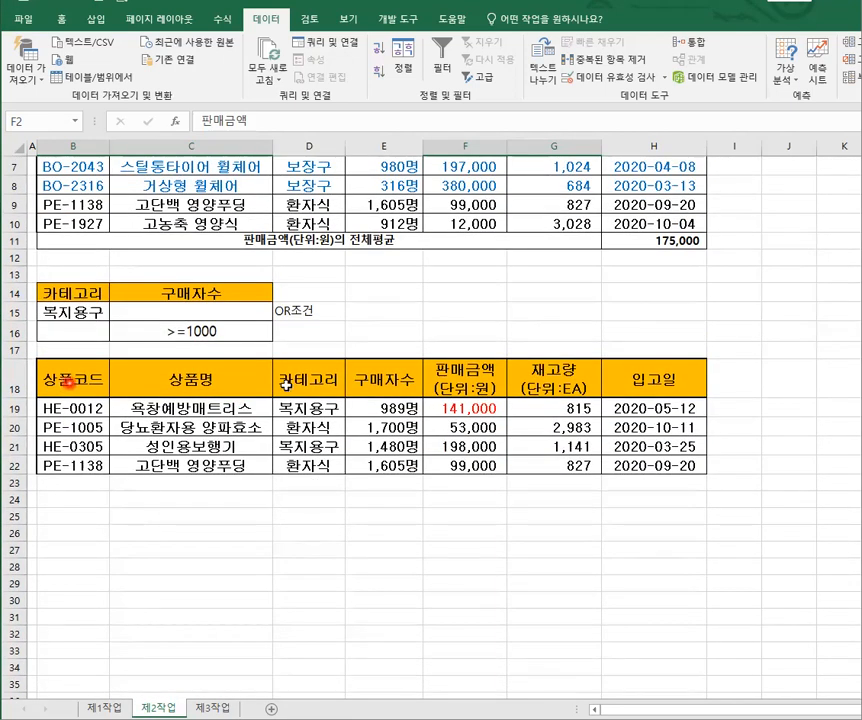
{"action": "left_click", "coordinate": [73, 502]}
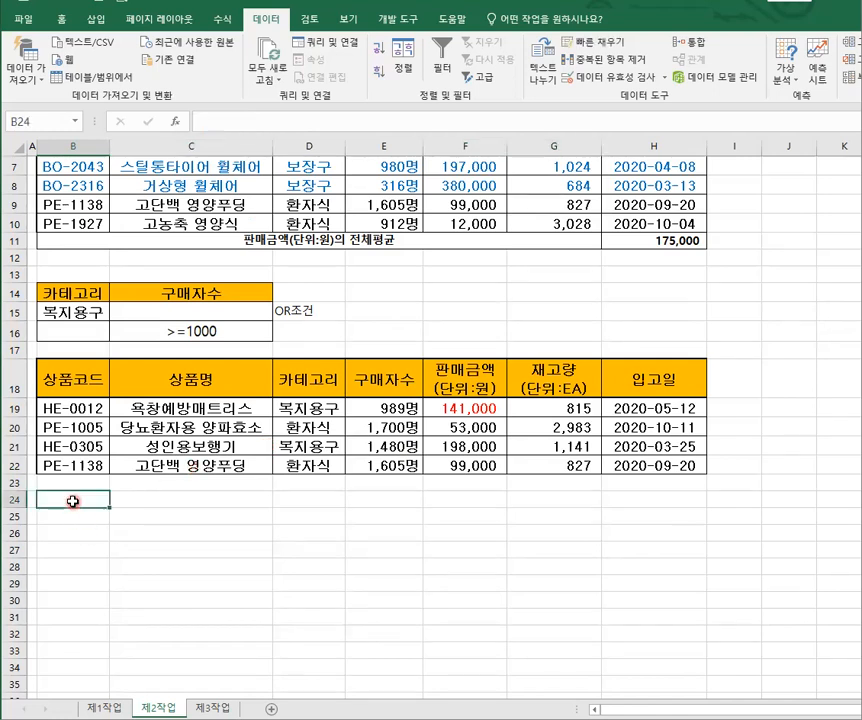
{"action": "left_click", "coordinate": [73, 502]}
{"action": "right_click", "coordinate": [73, 502]}
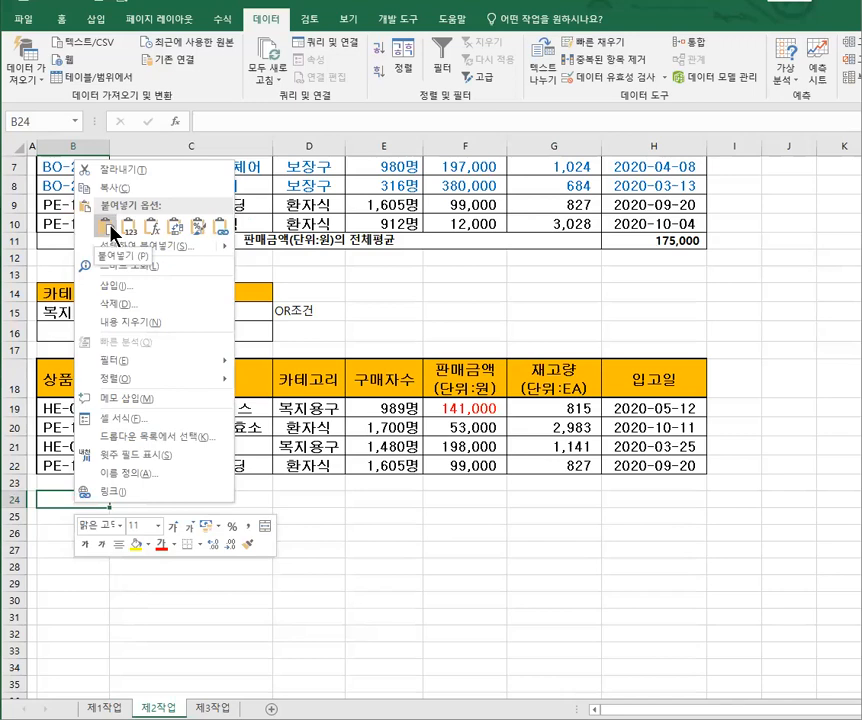
{"action": "left_click", "coordinate": [108, 229]}
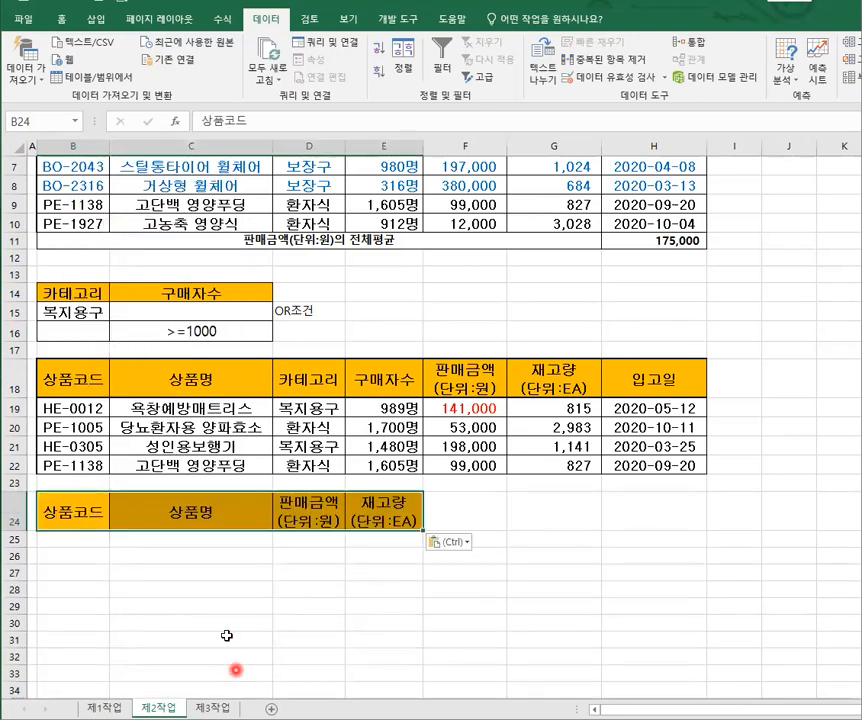
{"action": "left_click", "coordinate": [210, 545]}
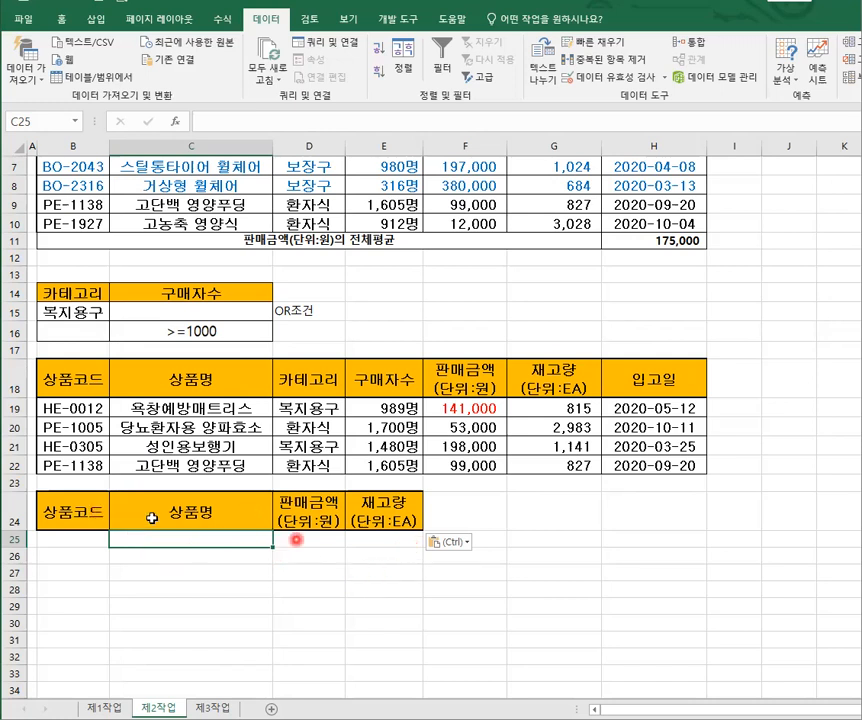
{"action": "scroll", "coordinate": [367, 514], "scroll_direction": "up", "scroll_amount": 1}
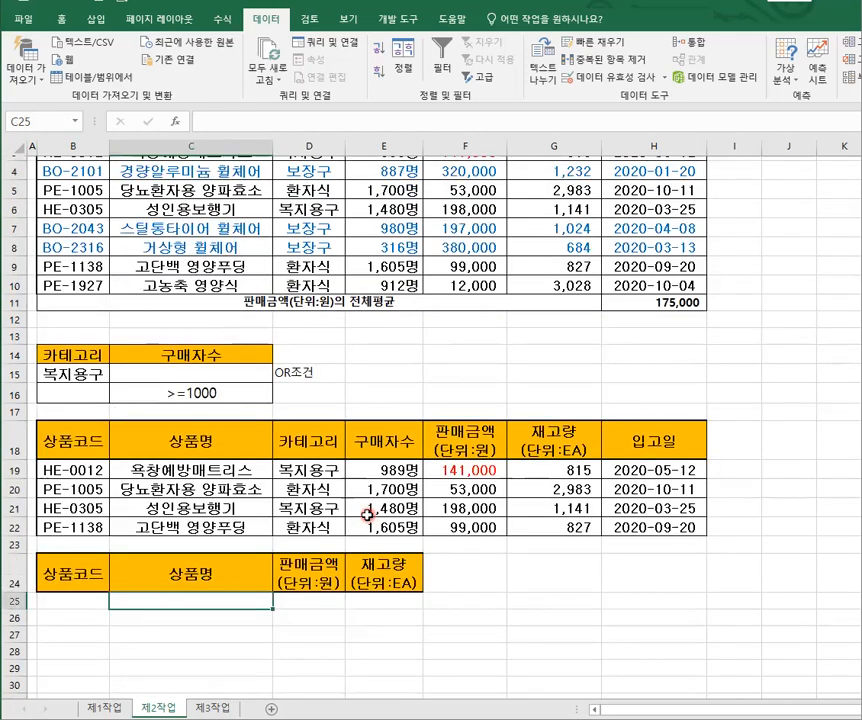
{"action": "scroll", "coordinate": [367, 514], "scroll_direction": "up", "scroll_amount": 1}
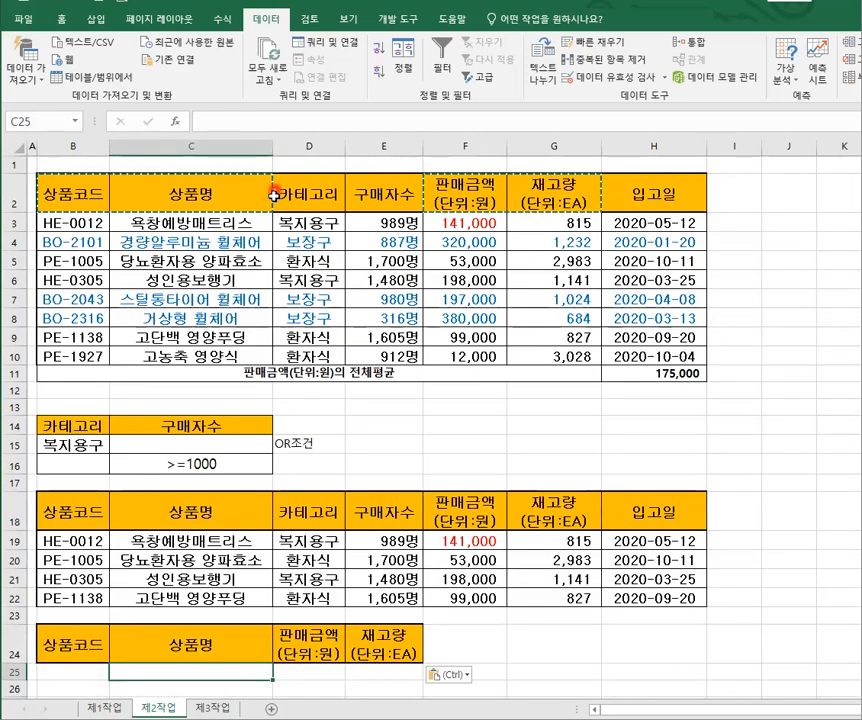
{"action": "key", "text": "Escape"}
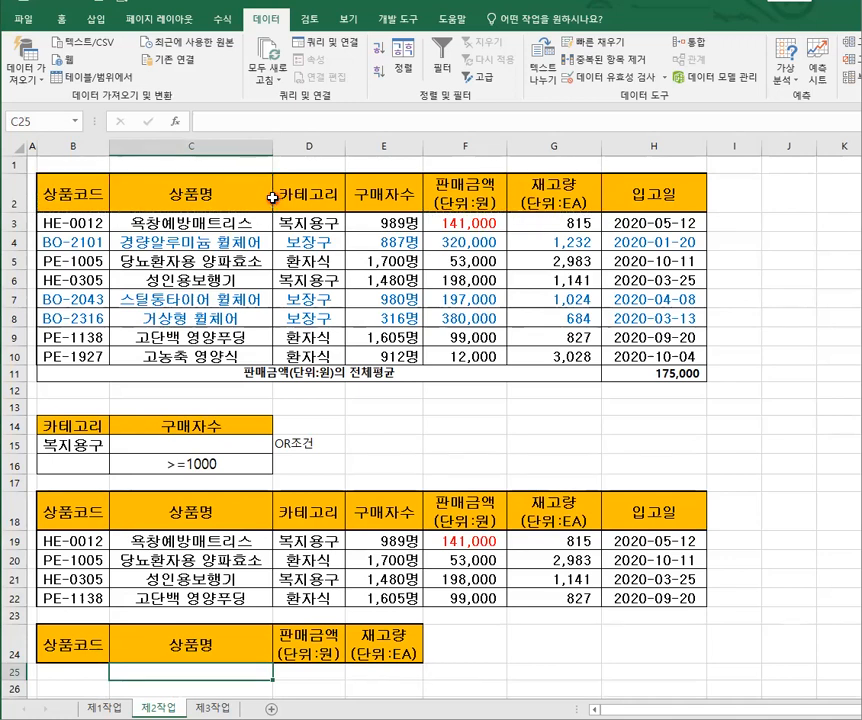
- Open the Advanced Filter for the product table with list range B2:H10 and criteria range B14:C16, copying to another location
{"action": "left_click", "coordinate": [316, 261]}
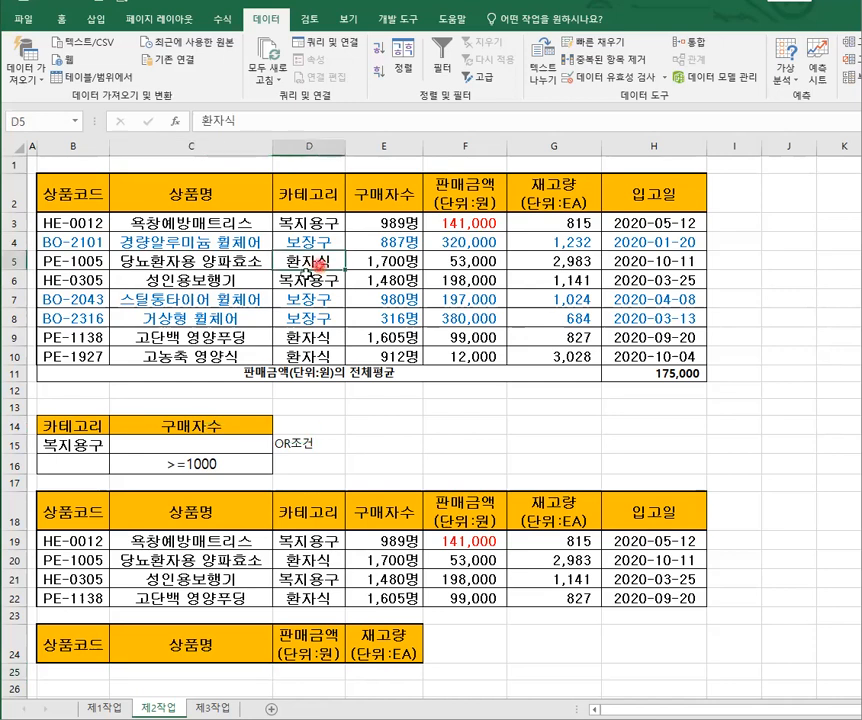
{"action": "left_click", "coordinate": [488, 78]}
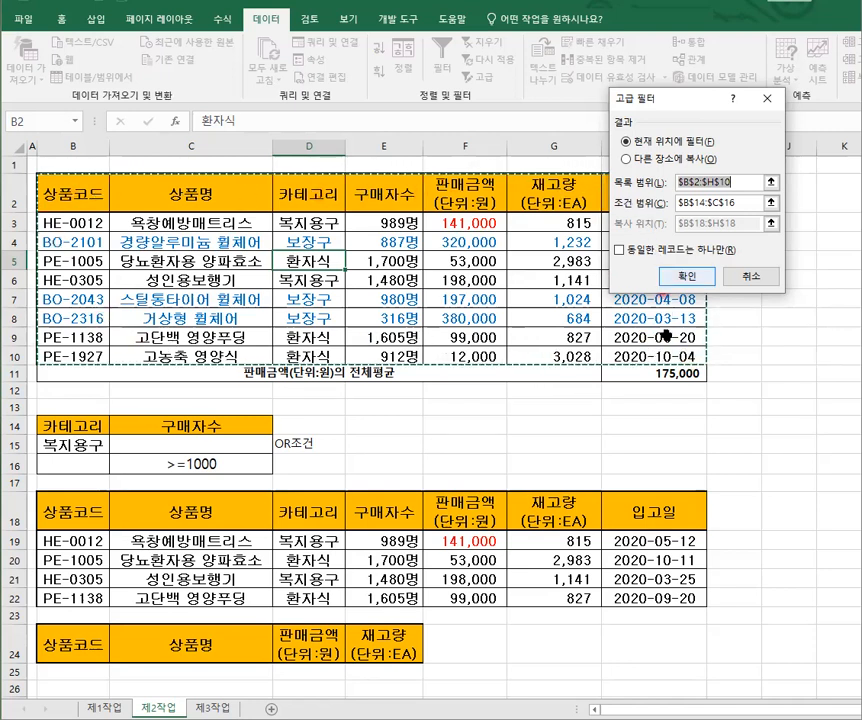
{"action": "left_click", "coordinate": [714, 203]}
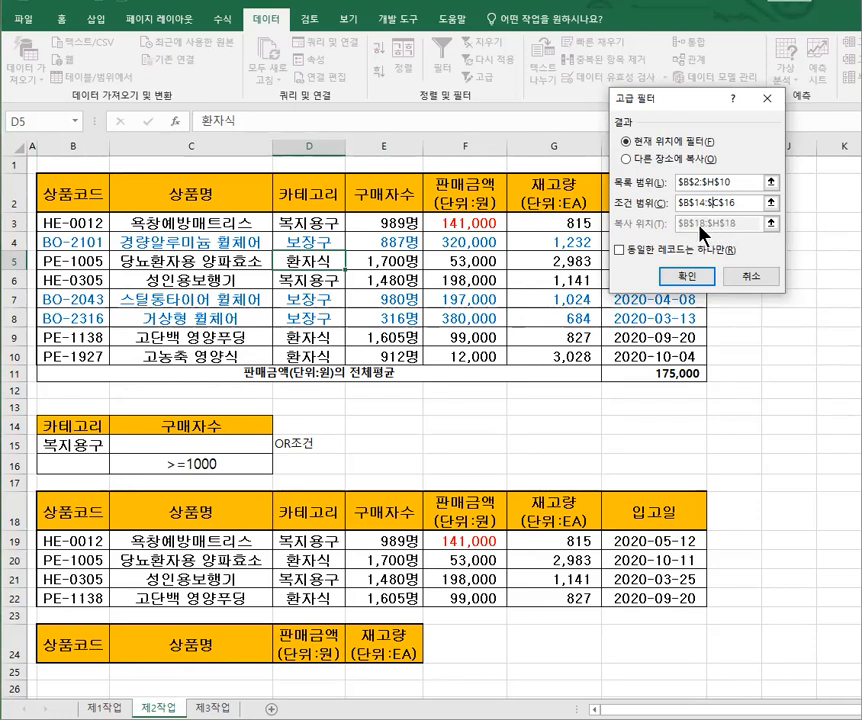
{"action": "left_click", "coordinate": [627, 158]}
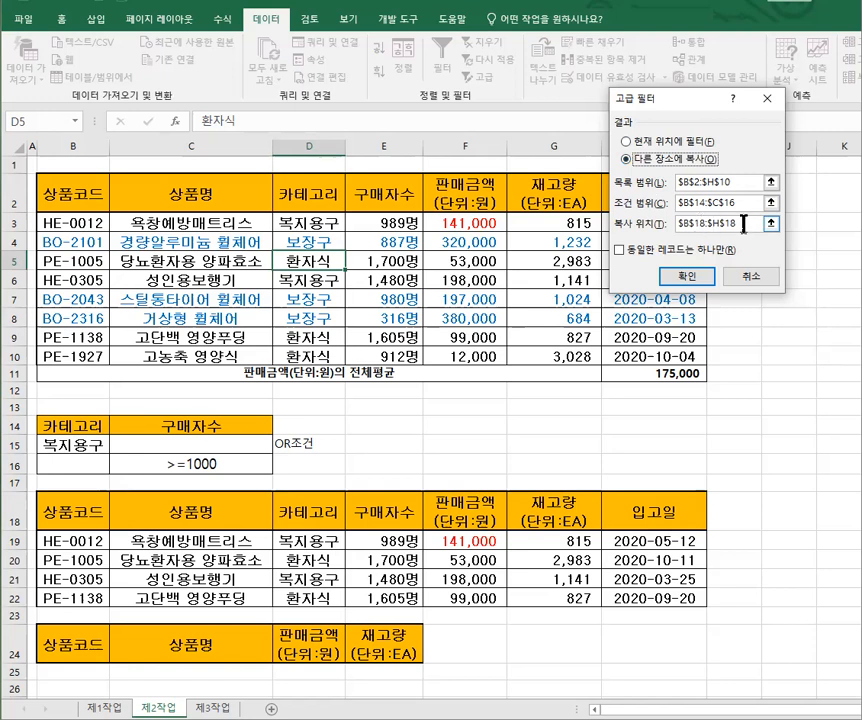
- Replace the Advanced Filter's copy destination with the header range B24:E24 and run the filter
{"action": "left_click_drag", "start_coordinate": [744, 222], "coordinate": [674, 232]}
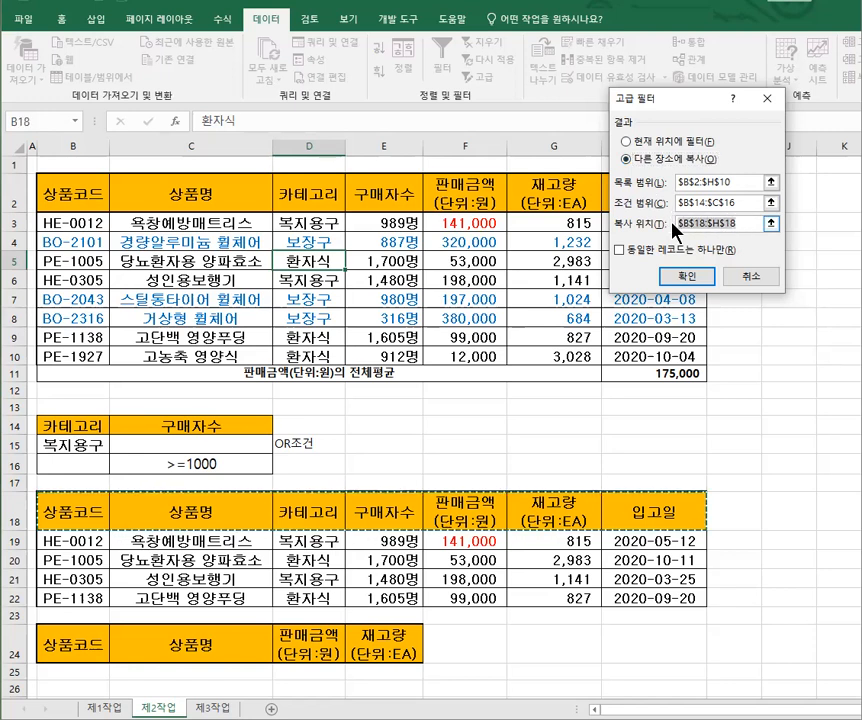
{"action": "key", "text": "BackSpace"}
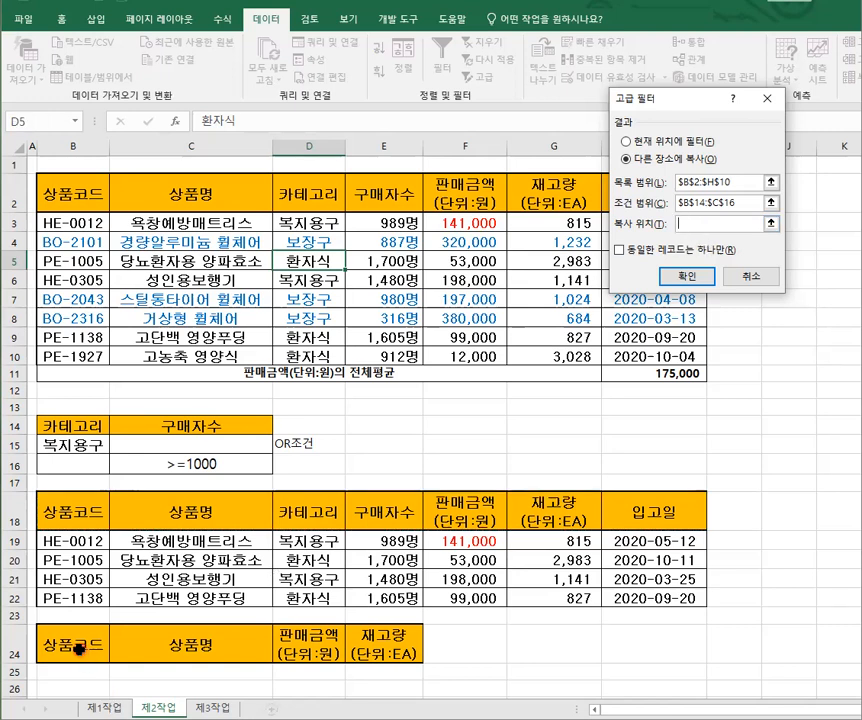
{"action": "left_click_drag", "start_coordinate": [78, 648], "coordinate": [379, 641]}
{"action": "key", "text": "ctrl"}
{"action": "key", "text": "ctrl+2"}
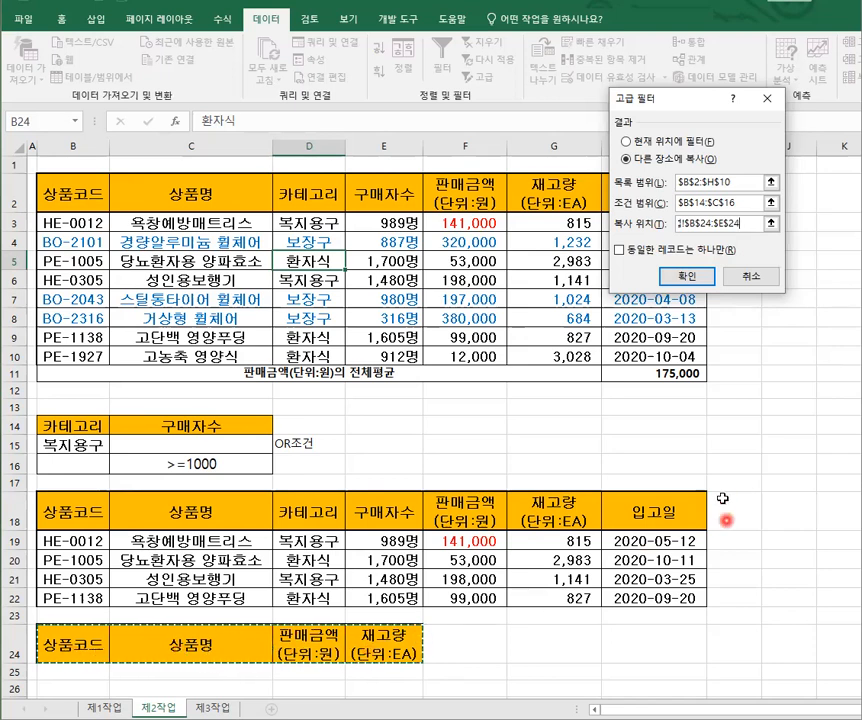
{"action": "left_click", "coordinate": [686, 277]}
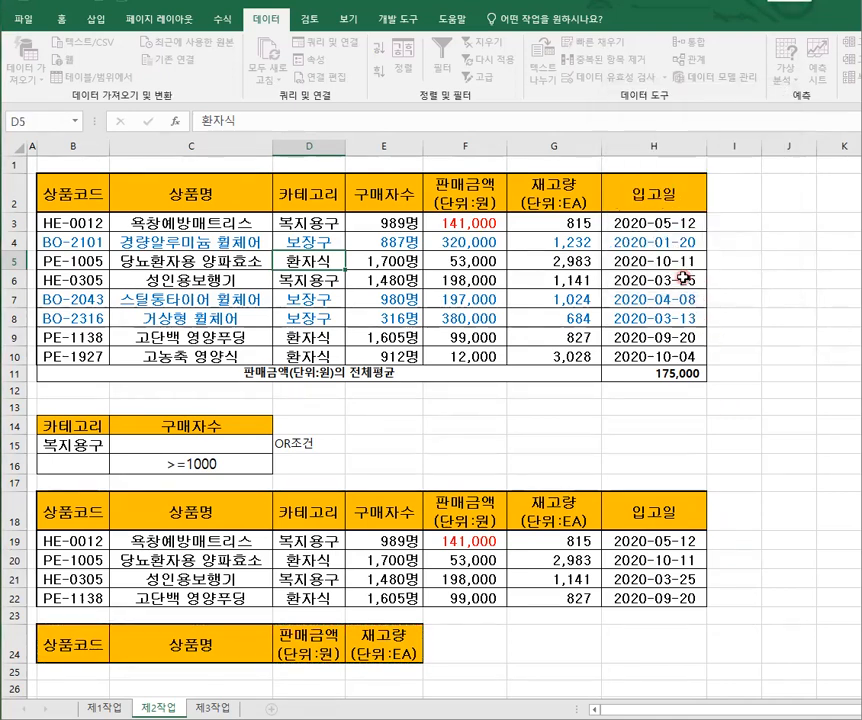
- Auto-fit column D so the 판매금액 values in the extraction under row 24 fit their cells
{"action": "scroll", "coordinate": [460, 456], "scroll_direction": "down", "scroll_amount": 2}
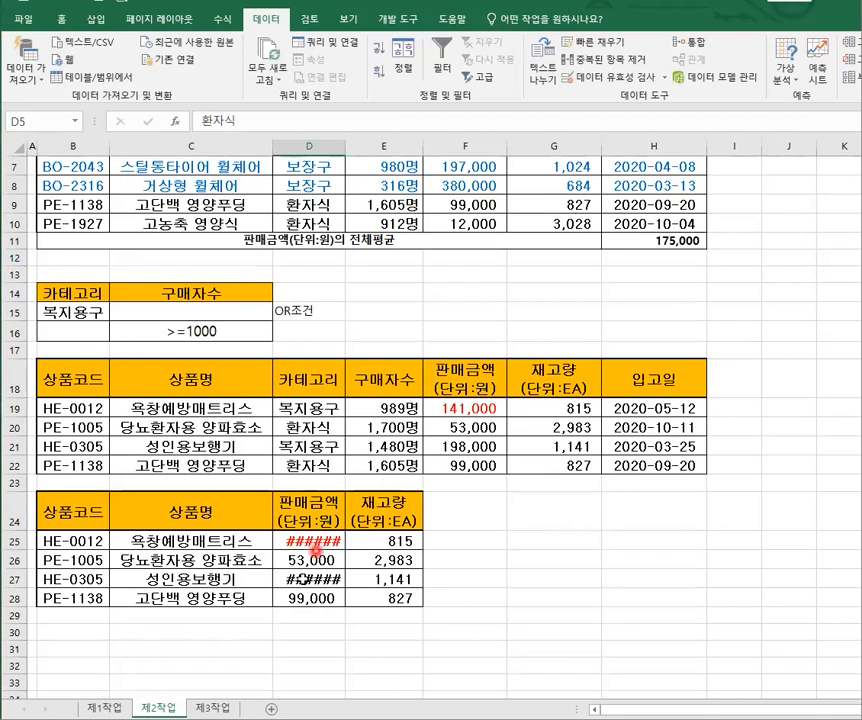
{"action": "double_click", "coordinate": [344, 150]}
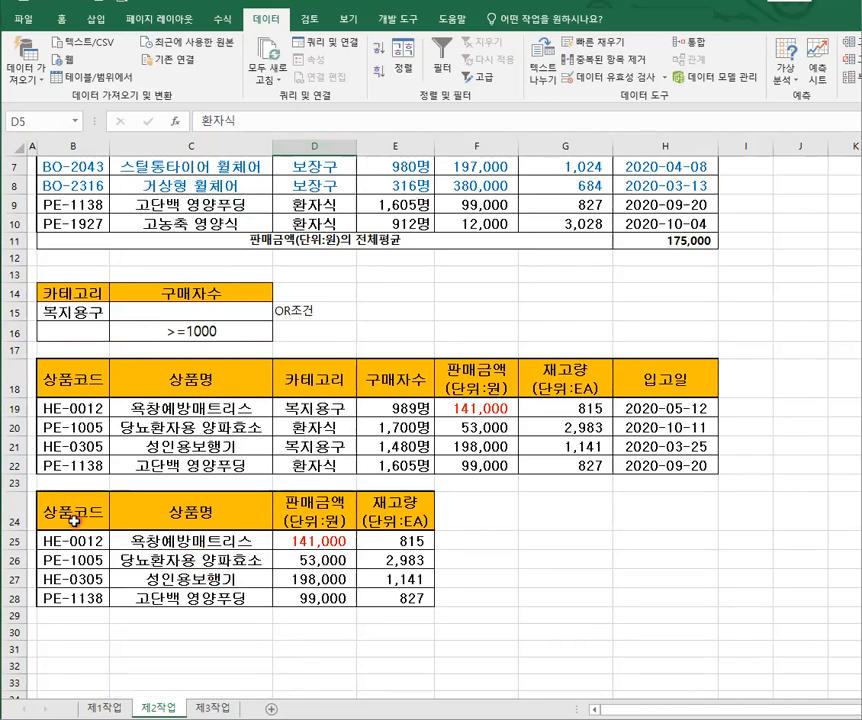
- Compare the full-column extraction at B18 with the four-column extraction at B24, checking their headers and 상품명 entries against the criteria
{"action": "left_click_drag", "start_coordinate": [75, 519], "coordinate": [395, 512]}
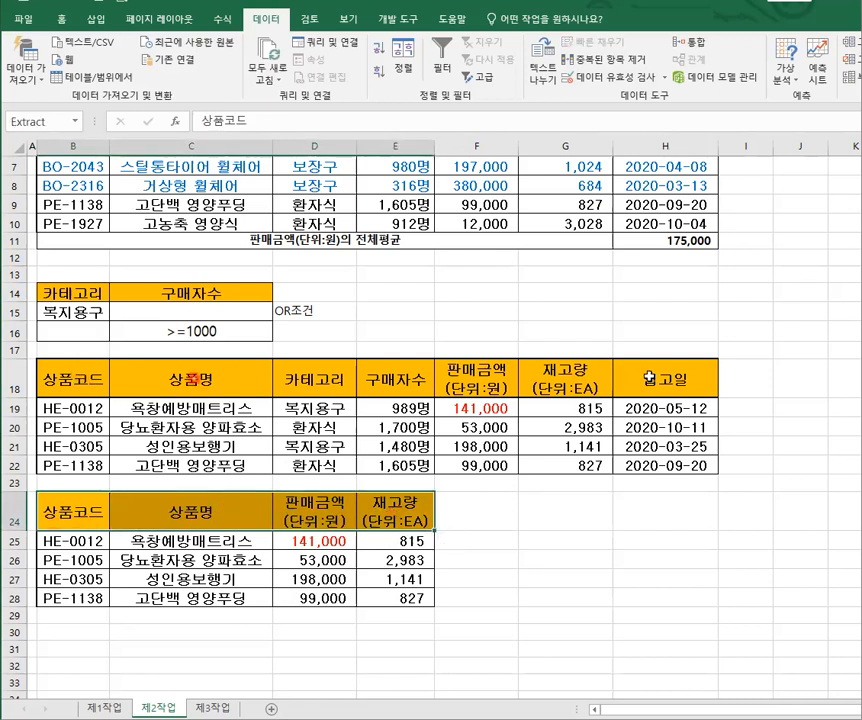
{"action": "left_click", "coordinate": [75, 381]}
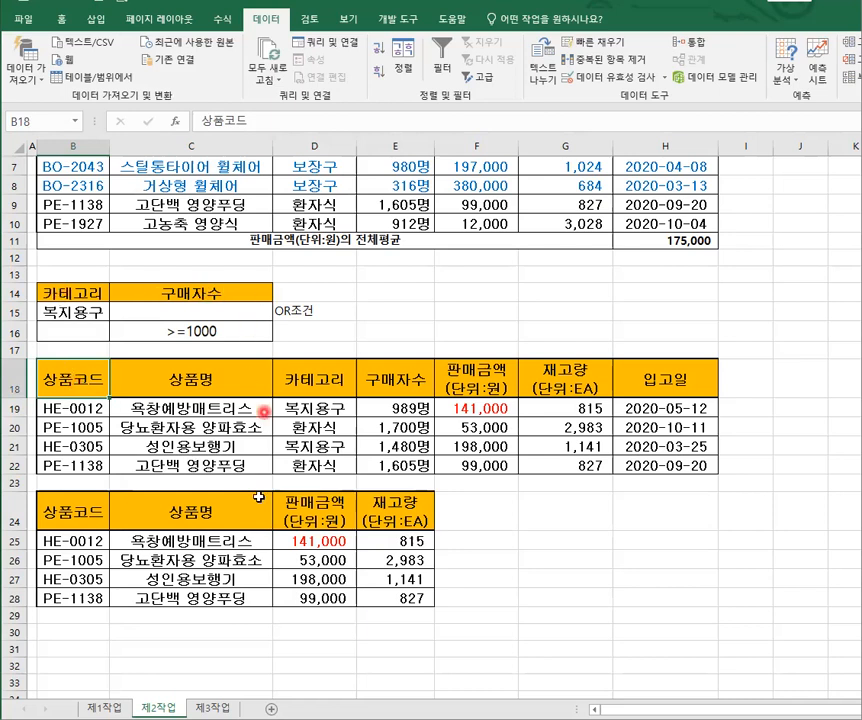
{"action": "scroll", "coordinate": [294, 520], "scroll_direction": "up", "scroll_amount": 2}
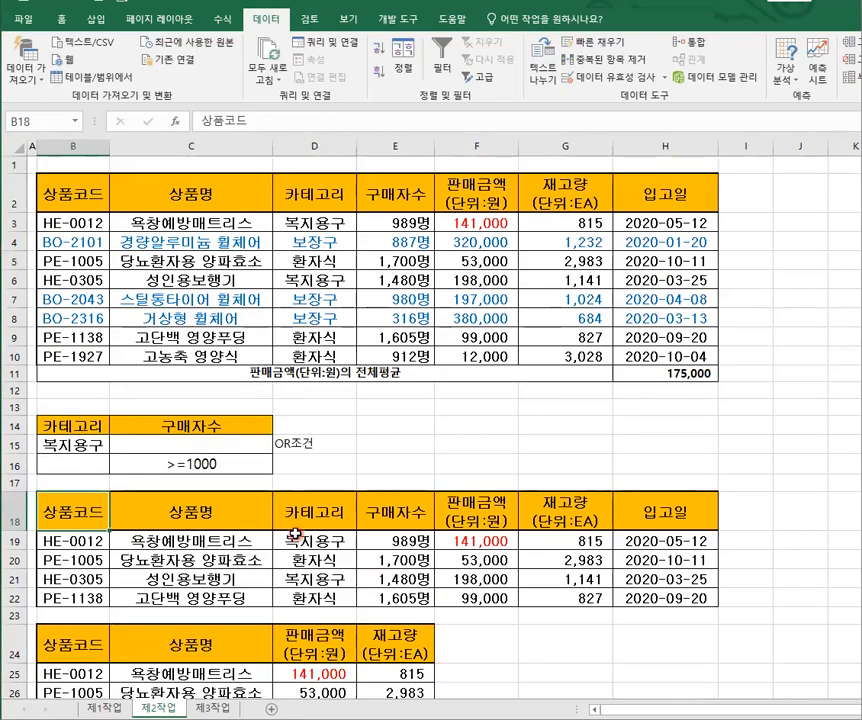
{"action": "scroll", "coordinate": [296, 530], "scroll_direction": "down", "scroll_amount": 2}
{"action": "scroll", "coordinate": [294, 537], "scroll_direction": "up", "scroll_amount": 2}
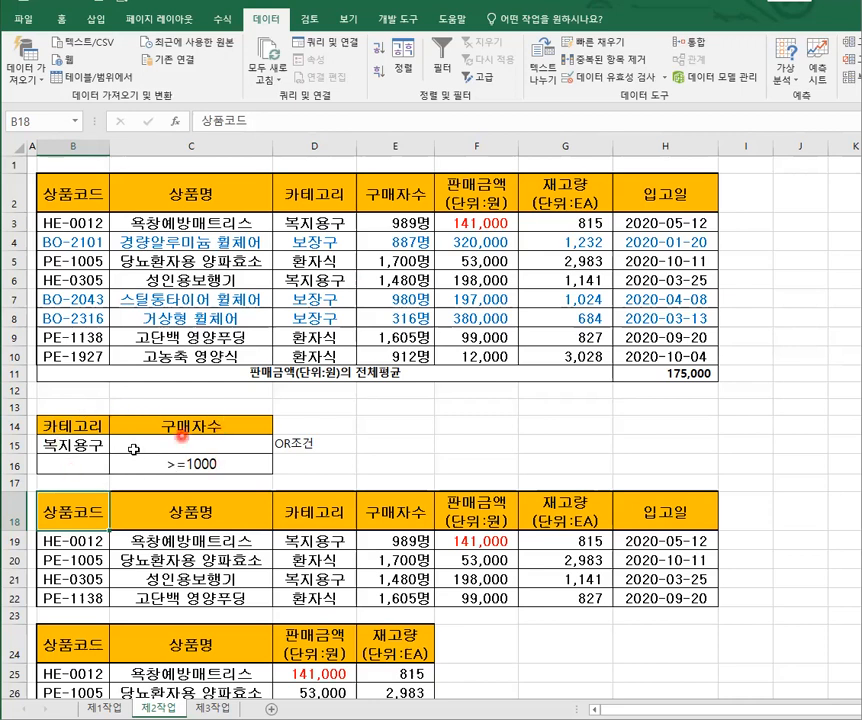
{"action": "scroll", "coordinate": [177, 505], "scroll_direction": "down", "scroll_amount": 2}
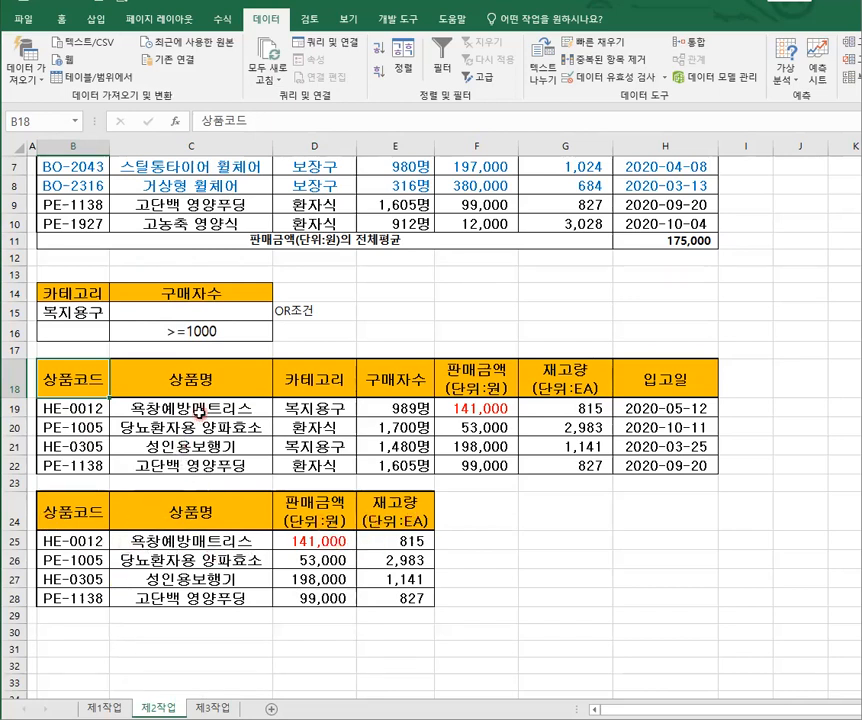
{"action": "left_click_drag", "start_coordinate": [199, 408], "coordinate": [220, 466]}
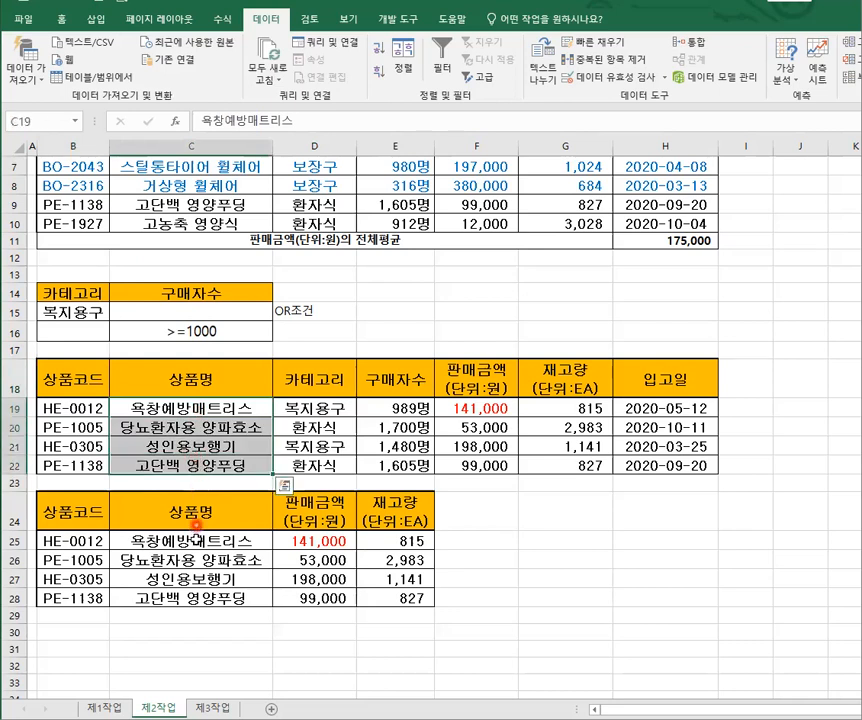
{"action": "left_click_drag", "start_coordinate": [196, 539], "coordinate": [196, 592]}
{"action": "left_click", "coordinate": [187, 408]}
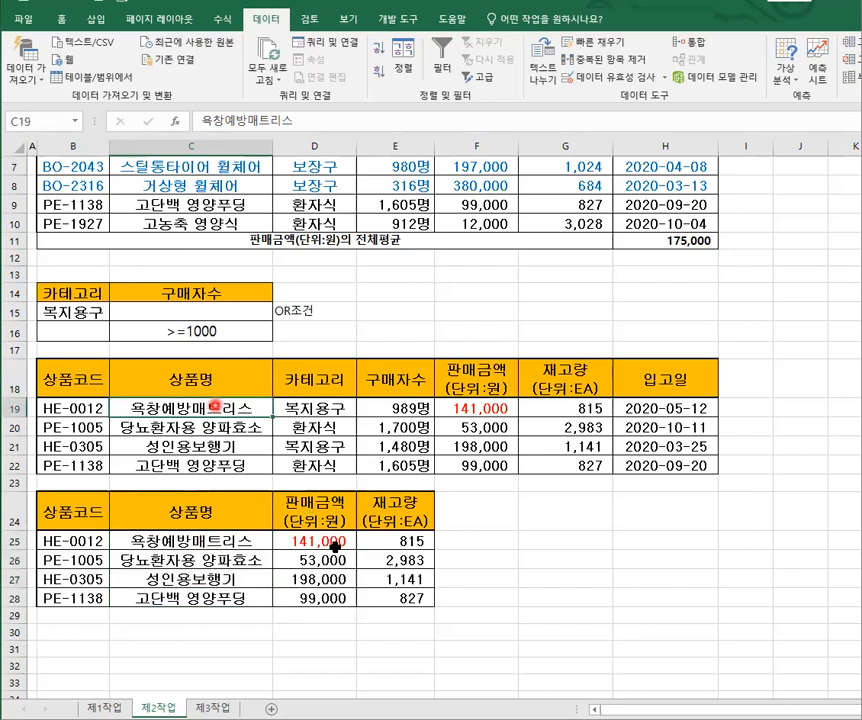